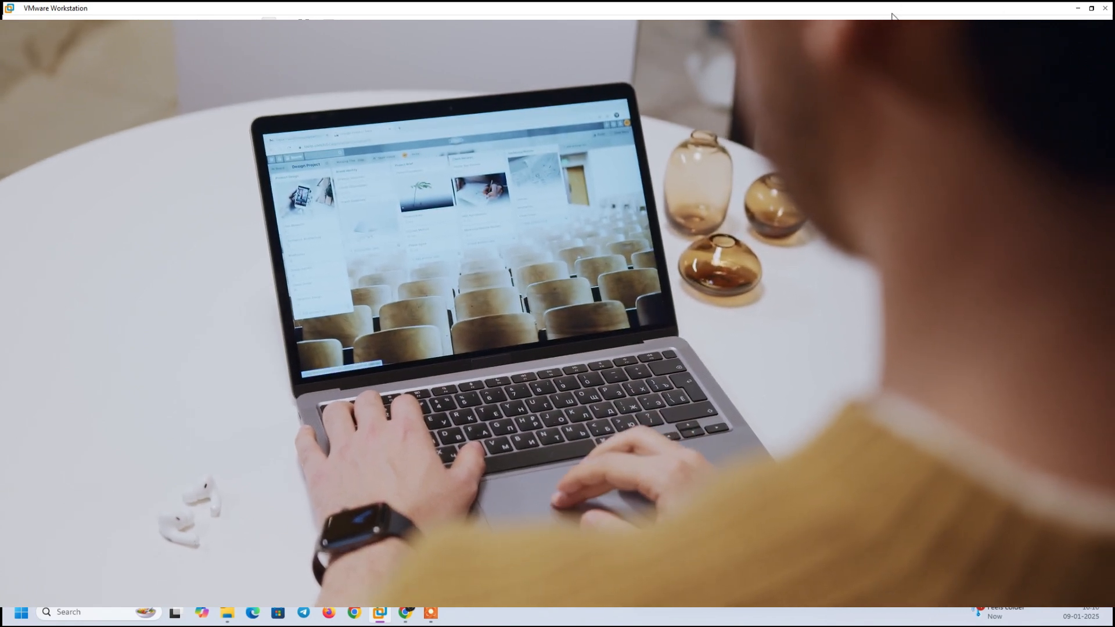
# Drag the maximized VMware Workstation window down into a smaller window showing the Home tab.
pyautogui.moveTo(893, 8); pyautogui.dragTo(854, 43)
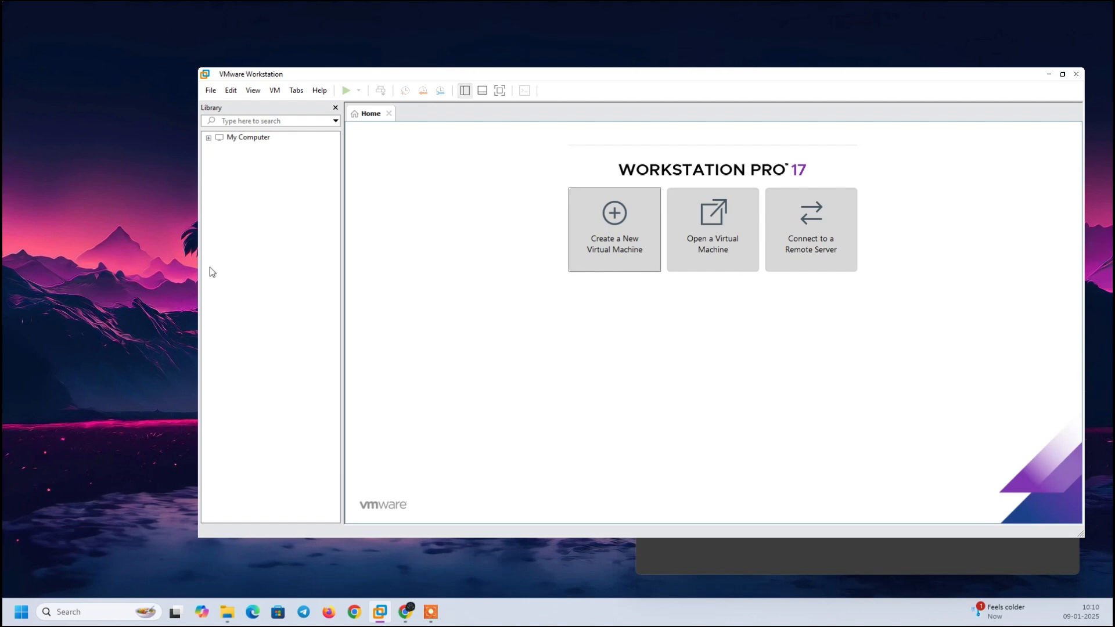
pyautogui.click(208, 138)
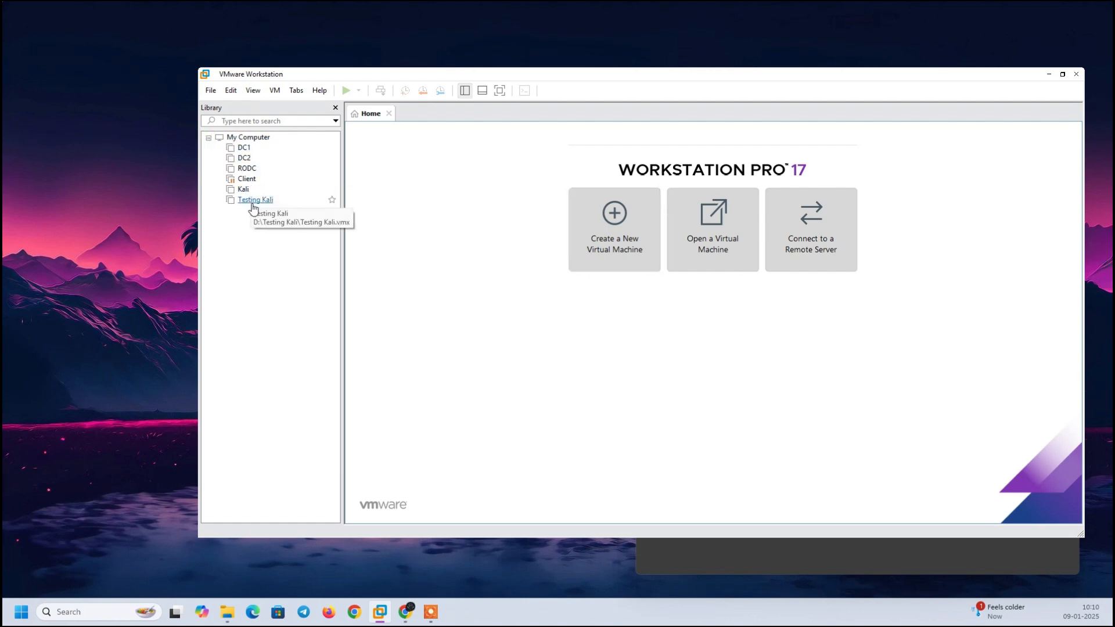
pyautogui.click(208, 138)
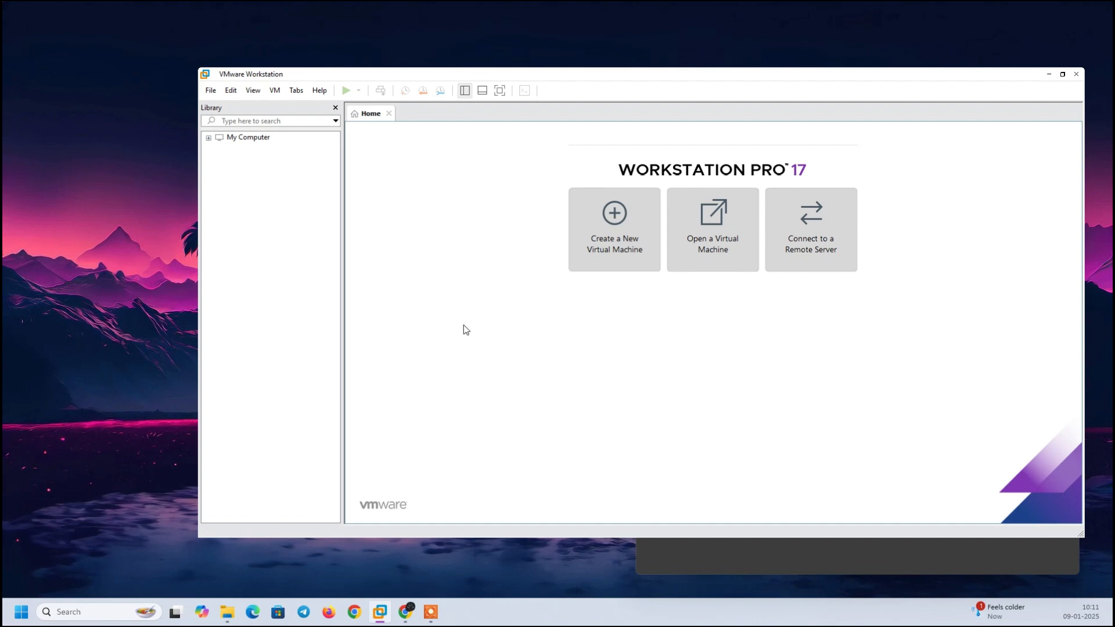
pyautogui.press('Tab')
# Search for 'windows server iso' in the Incognito Chrome window.
pyautogui.click(700, 556)
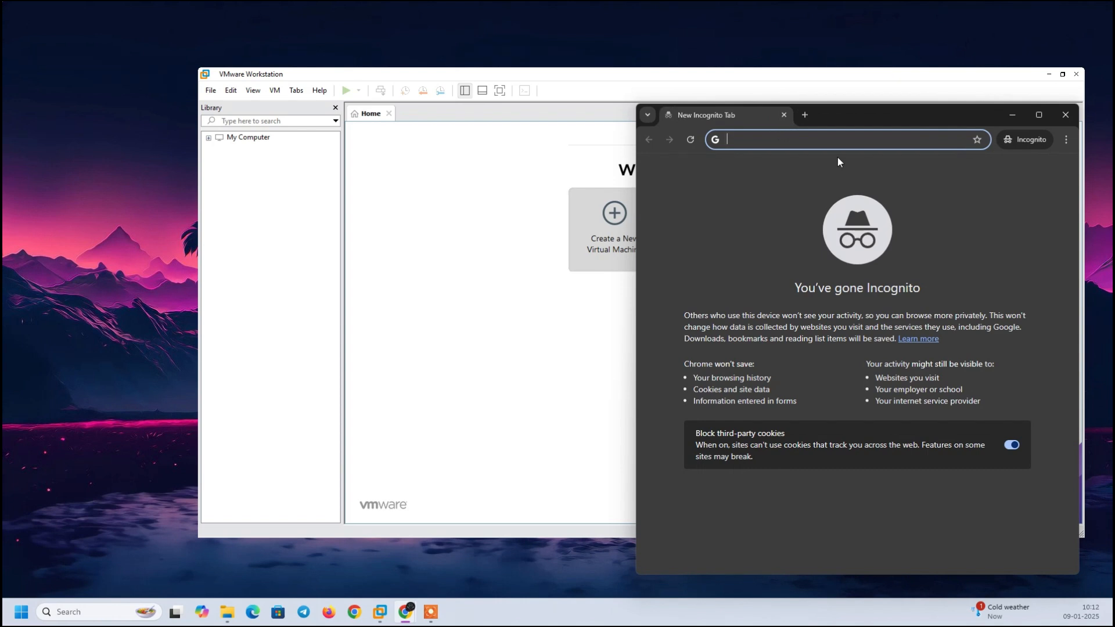
pyautogui.write('windows server iso')
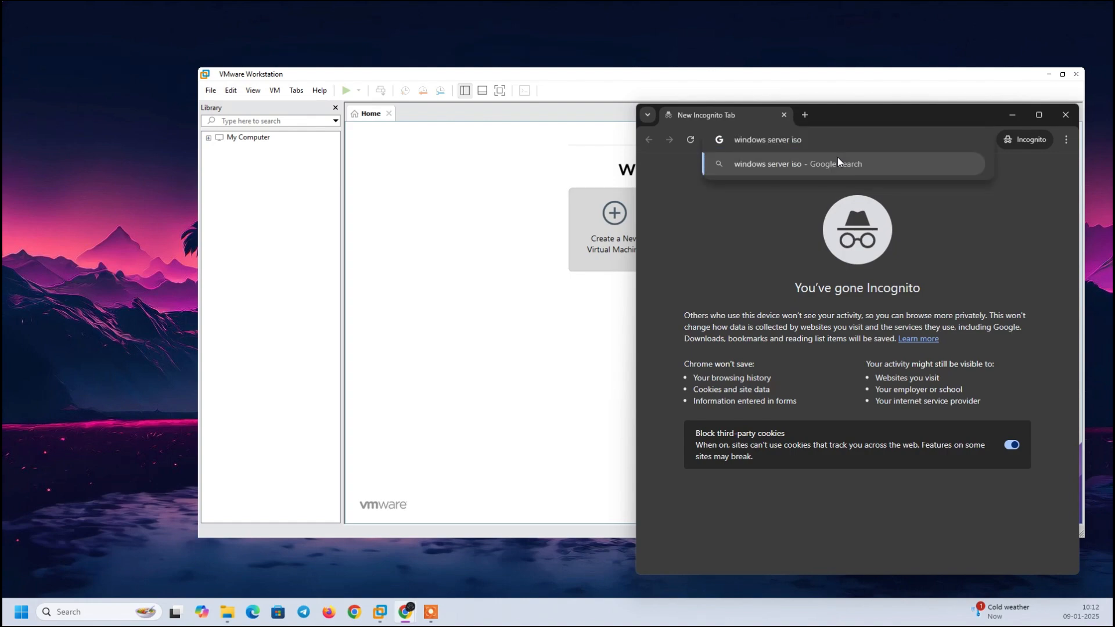
pyautogui.press('Return')
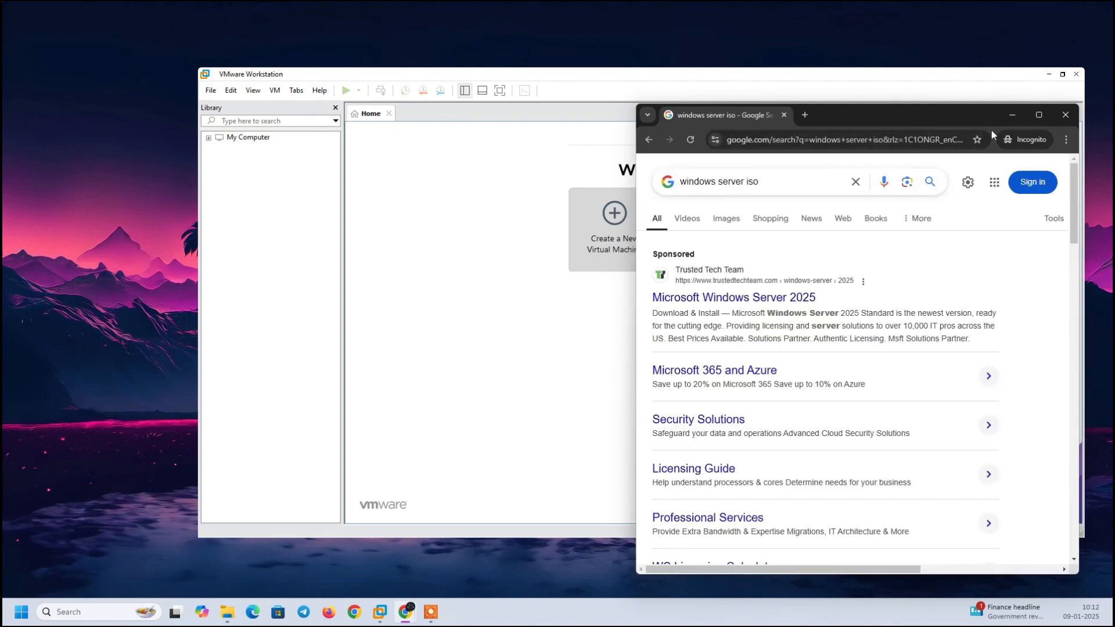
# Maximize Chrome and open the Windows Server 2022 Evaluation Center result.
pyautogui.click(1039, 115)
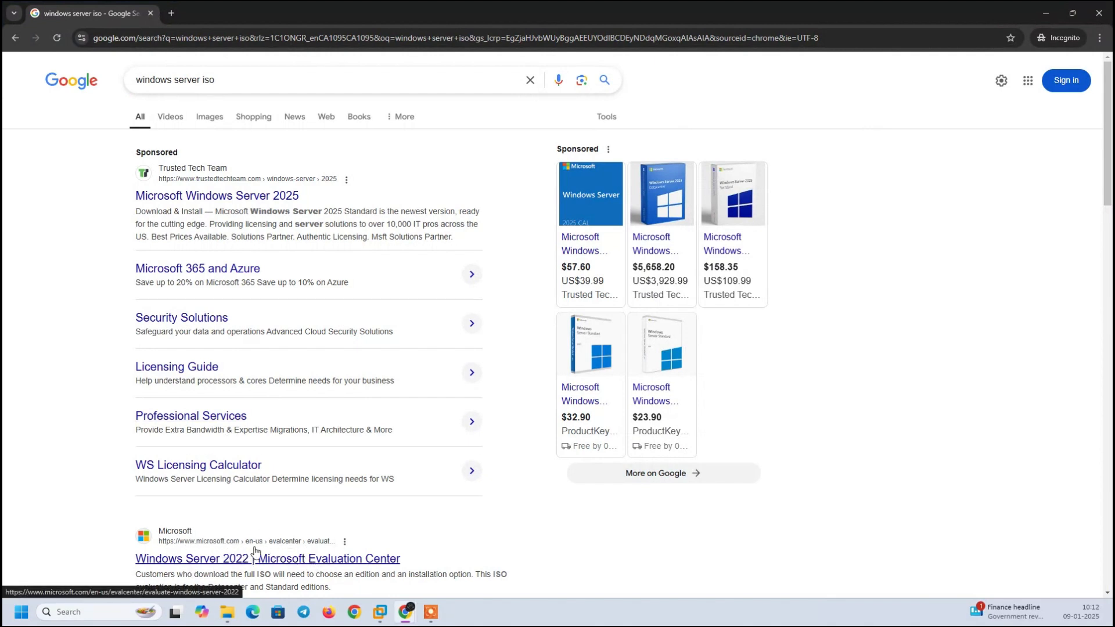
pyautogui.click(237, 558)
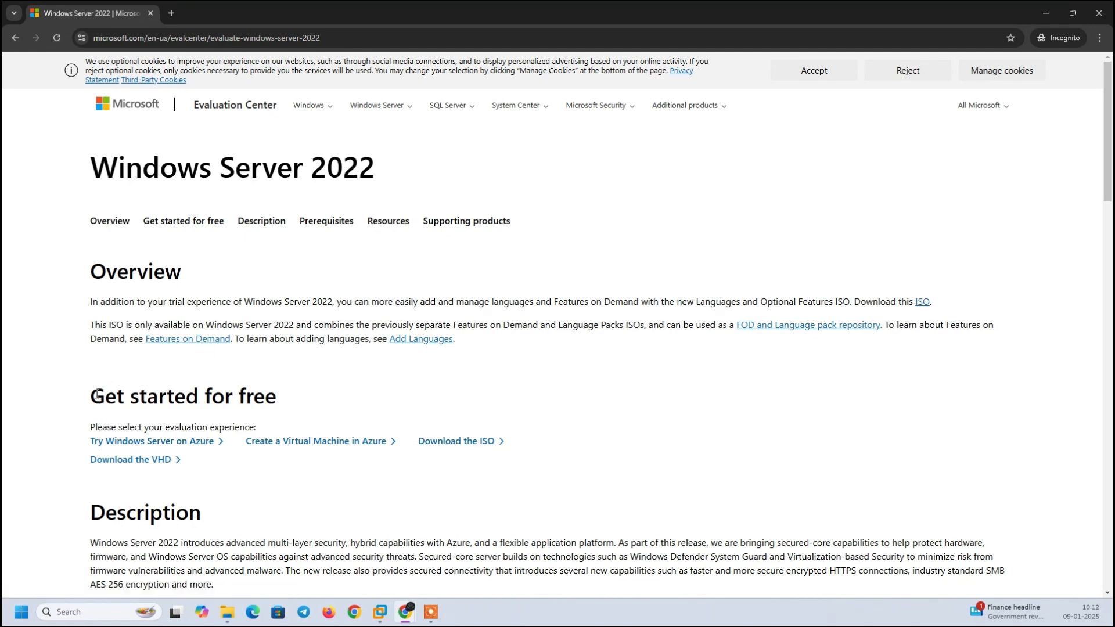
pyautogui.moveTo(91, 395); pyautogui.dragTo(311, 393)
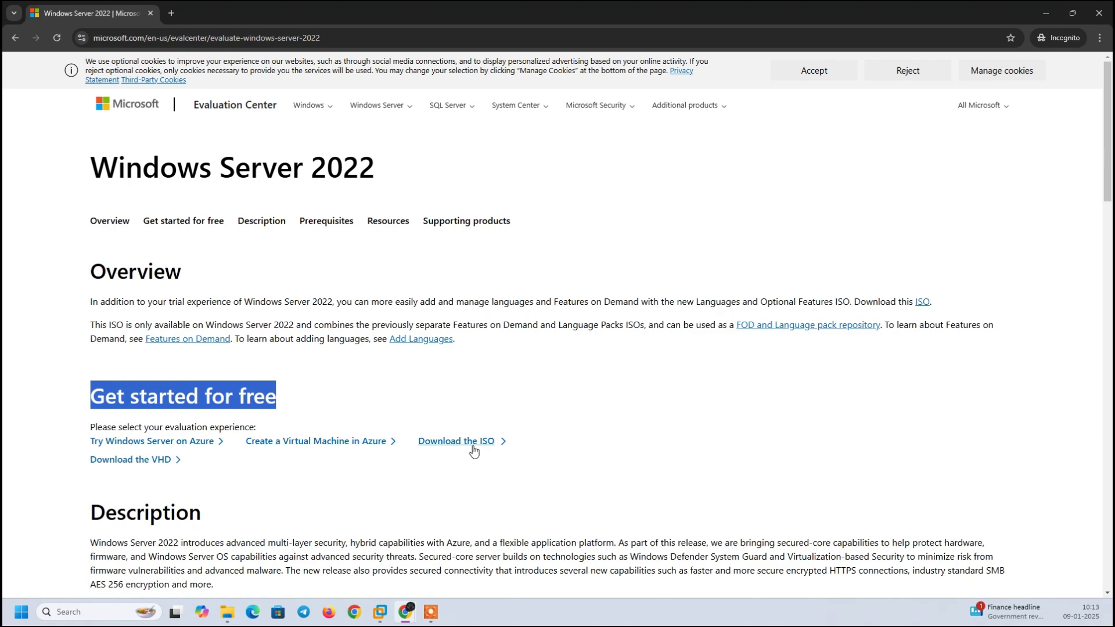
pyautogui.moveTo(416, 417); pyautogui.dragTo(491, 452)
# Open the ISO registration form and fill in first name, last name and e-mail address.
pyautogui.click(445, 442)
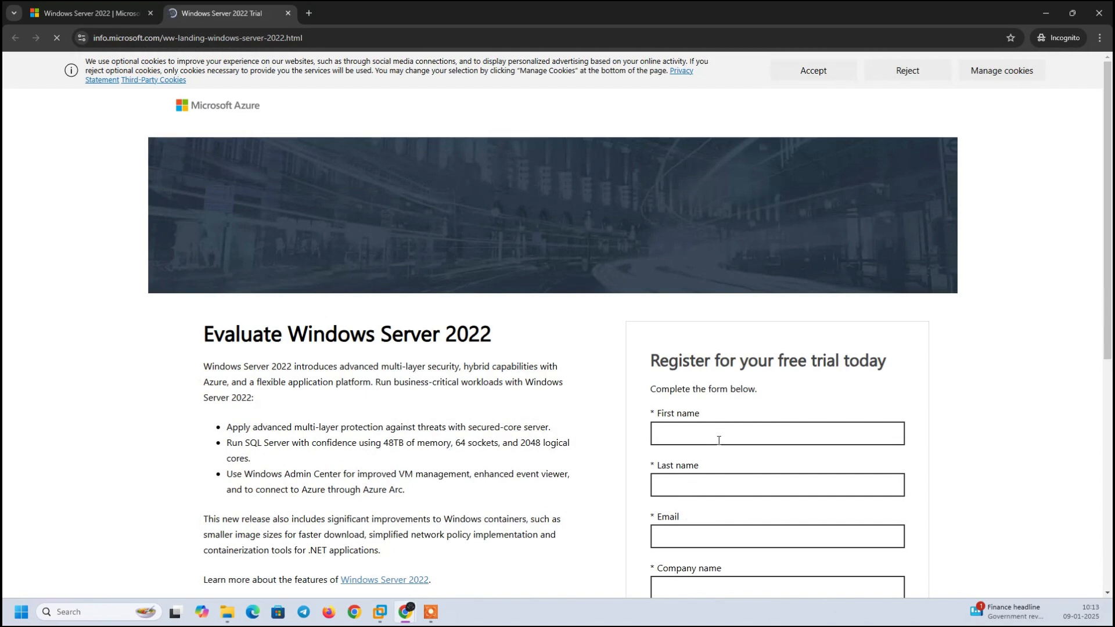
pyautogui.click(717, 435)
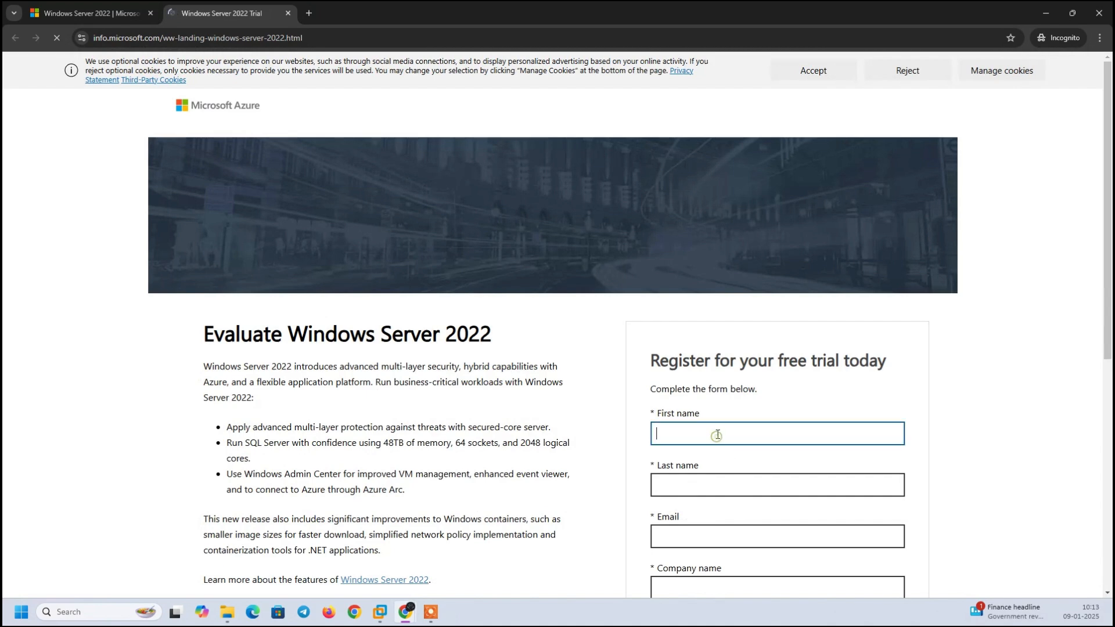
pyautogui.write('zc')
pyautogui.click(719, 491)
pyautogui.write('asas')
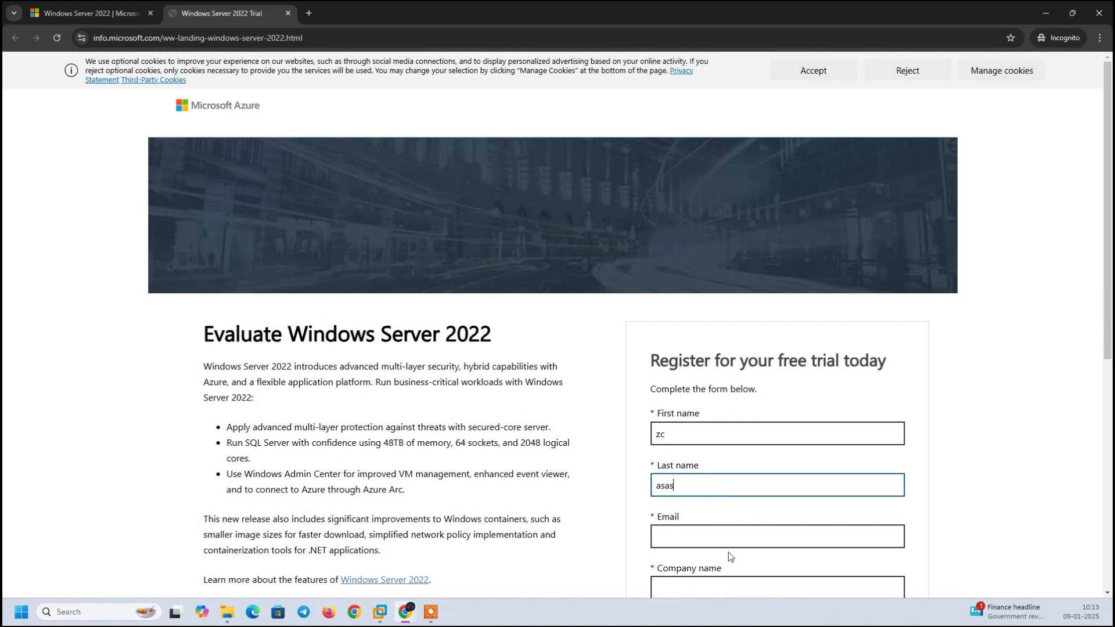
pyautogui.click(725, 541)
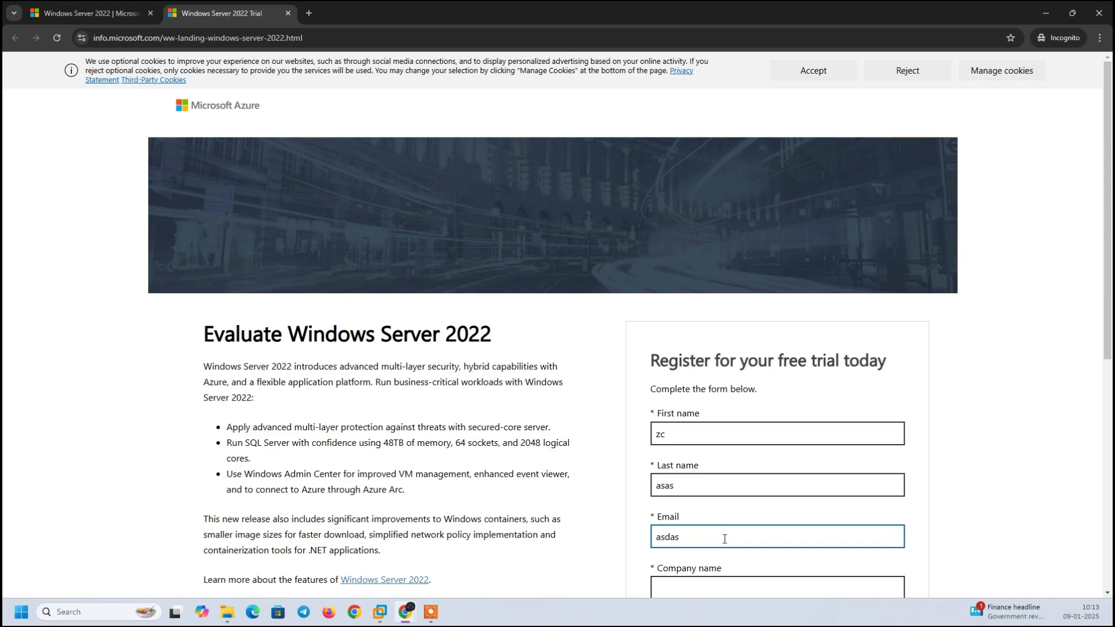
# Enter company name 'asd', set country to Algeria and company size to 5-9.
pyautogui.moveTo(1106, 295); pyautogui.dragTo(1106, 474)
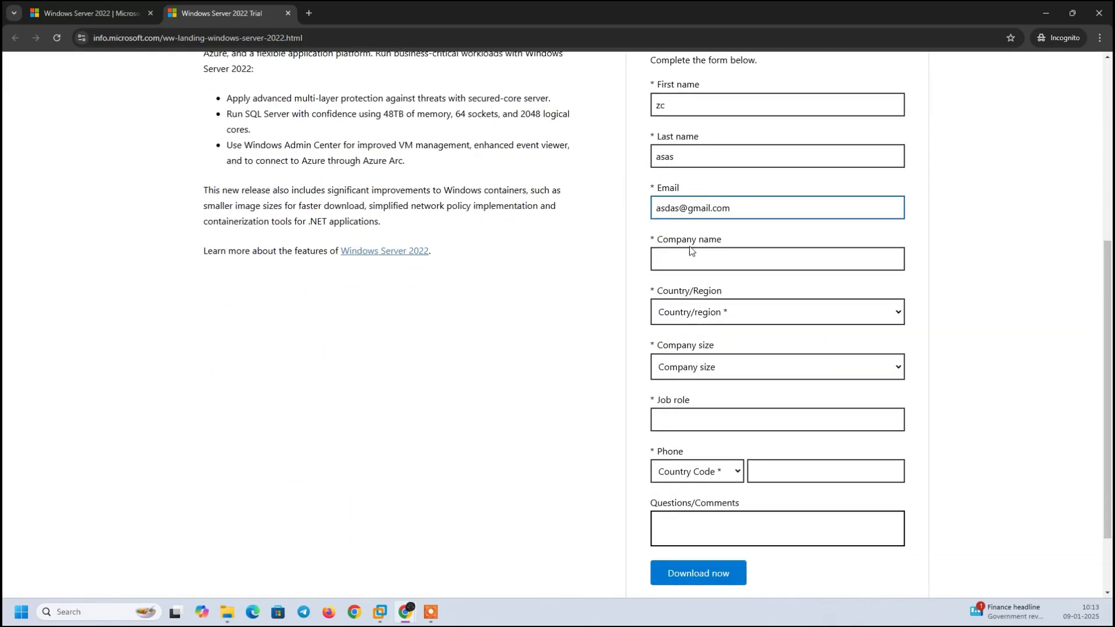
pyautogui.click(697, 262)
pyautogui.write('asd')
pyautogui.click(716, 317)
pyautogui.click(691, 224)
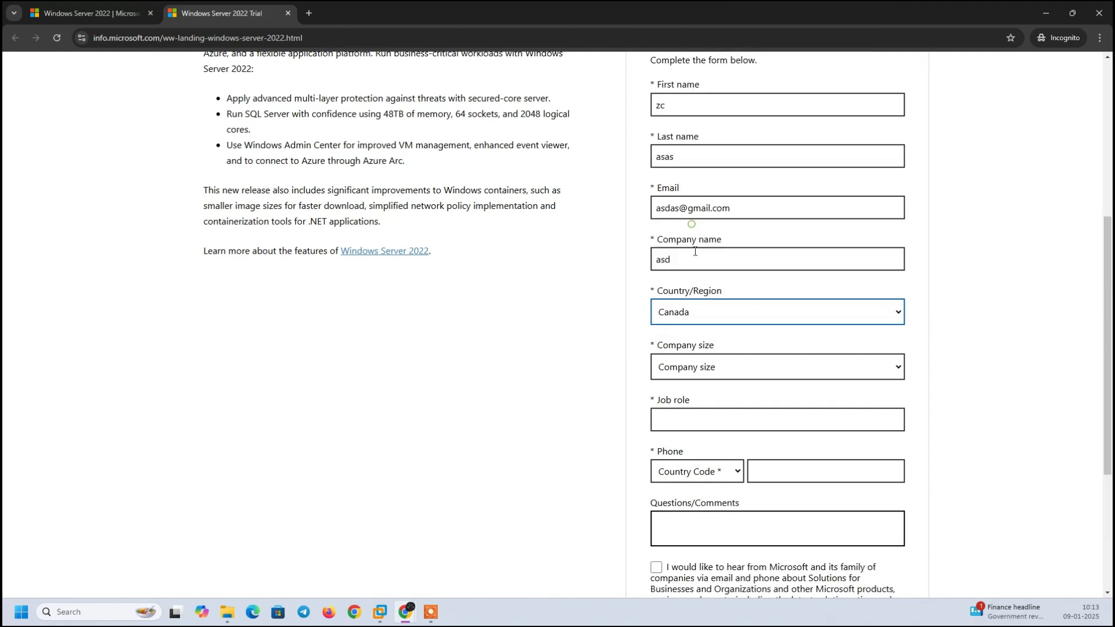
pyautogui.press('a')
pyautogui.click(706, 372)
pyautogui.click(712, 445)
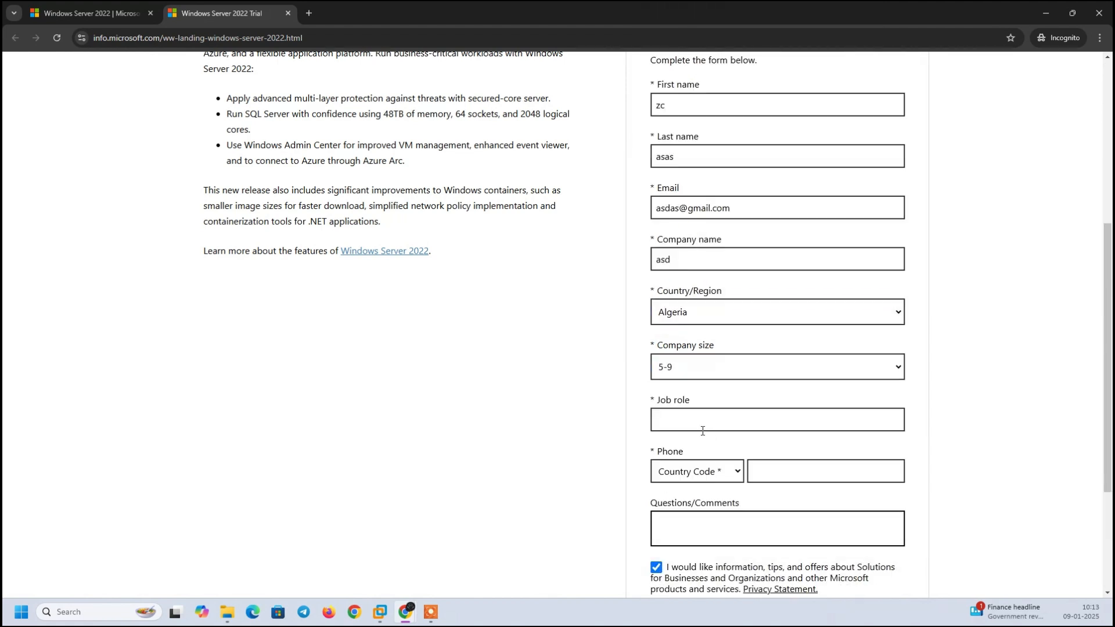
# Enter job role 'asd', pick the China (+86) country code, and enter a phone number.
pyautogui.click(715, 418)
pyautogui.write('asd')
pyautogui.click(731, 476)
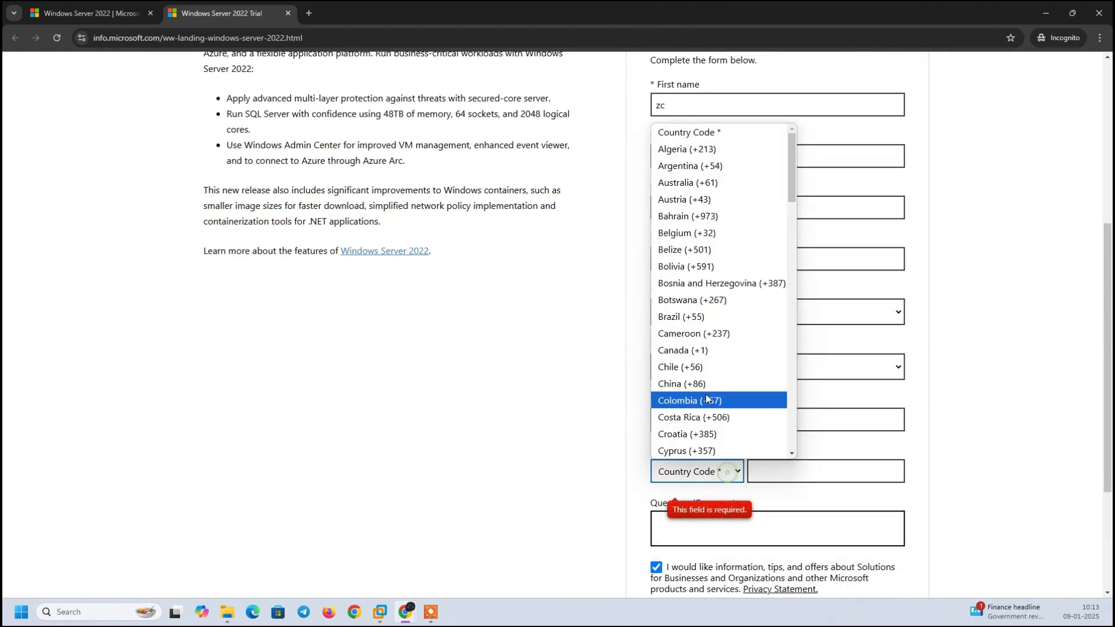
pyautogui.click(706, 385)
pyautogui.click(783, 472)
pyautogui.write('asdasd')
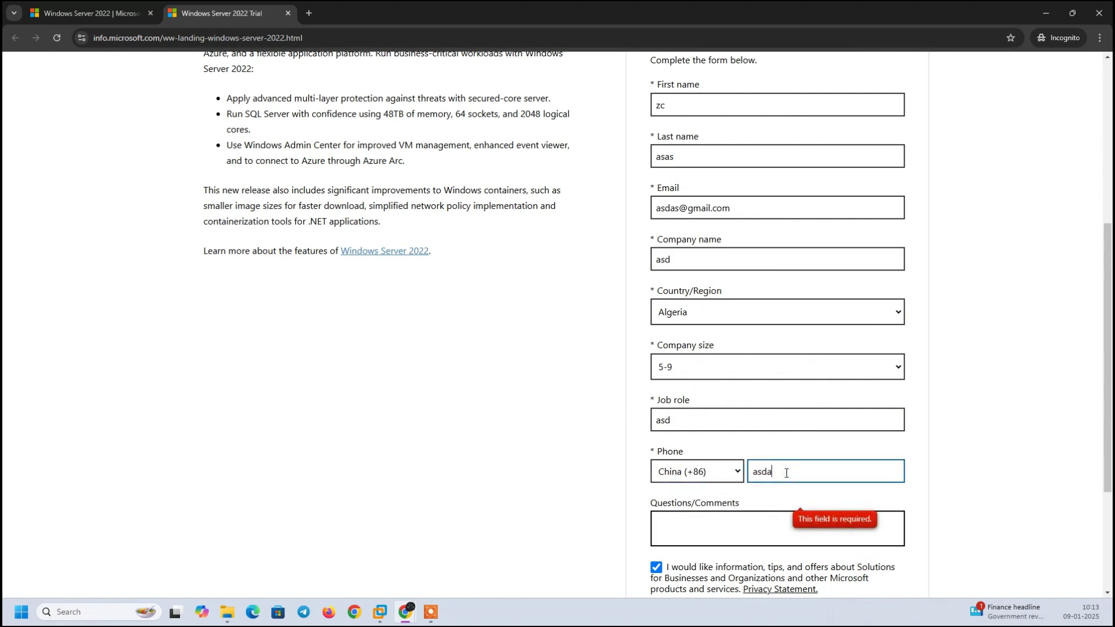
pyautogui.press('BackSpace')
pyautogui.press('BackSpace')
pyautogui.press('BackSpace')
pyautogui.press('BackSpace')
pyautogui.press('BackSpace')
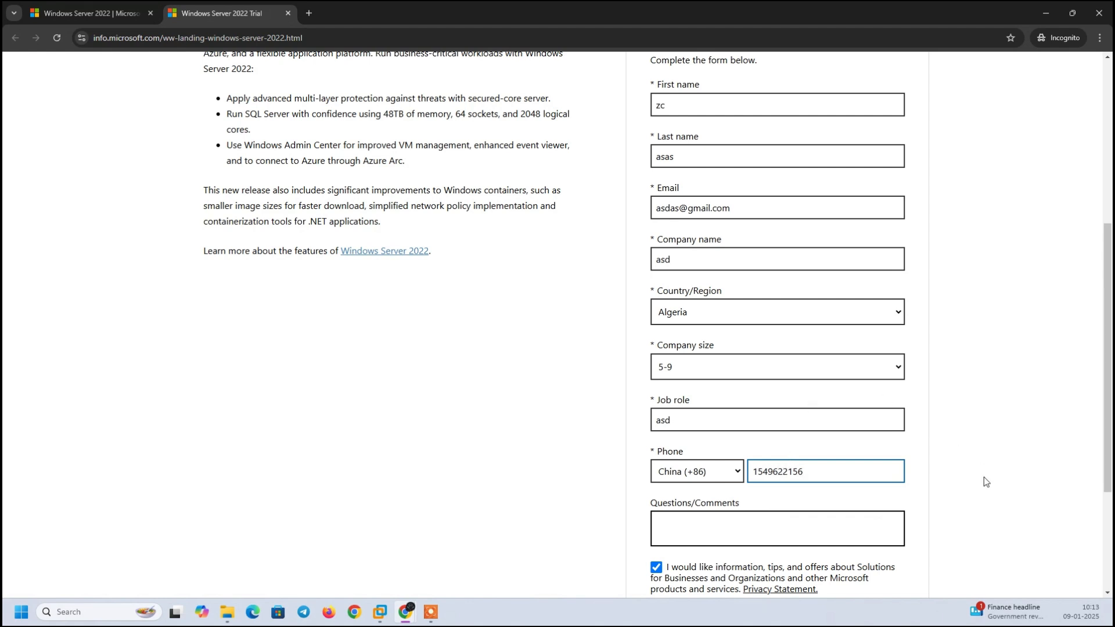
# Add 'asdasd' as a comment, agree to partner sharing, and submit the trial form.
pyautogui.scroll(-3, 984, 476)
pyautogui.click(759, 337)
pyautogui.write('asdasd')
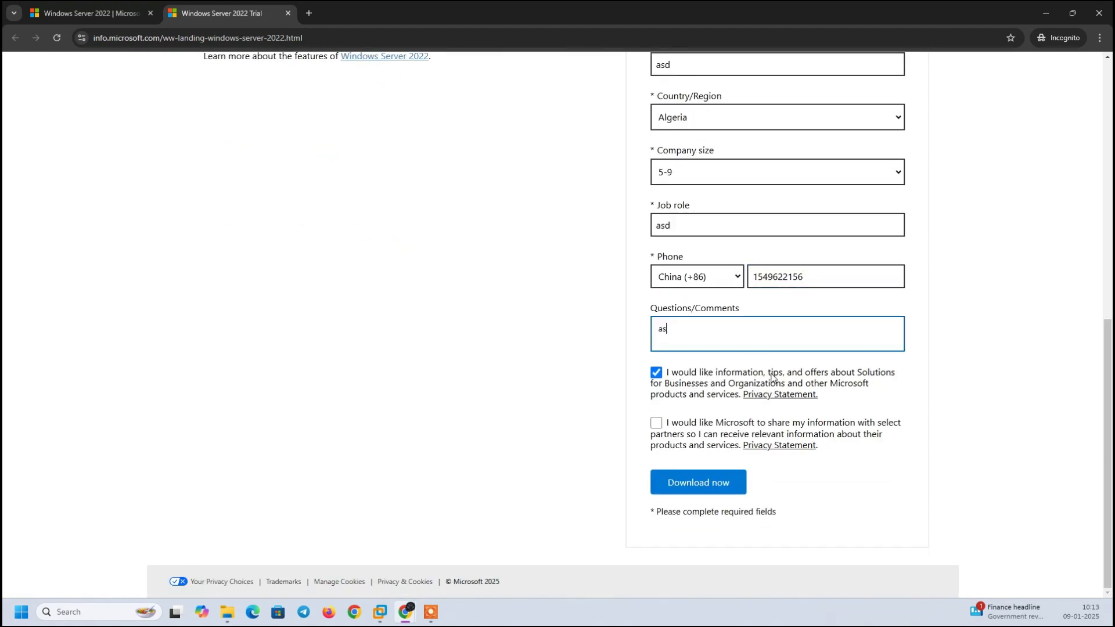
pyautogui.click(657, 424)
pyautogui.click(720, 483)
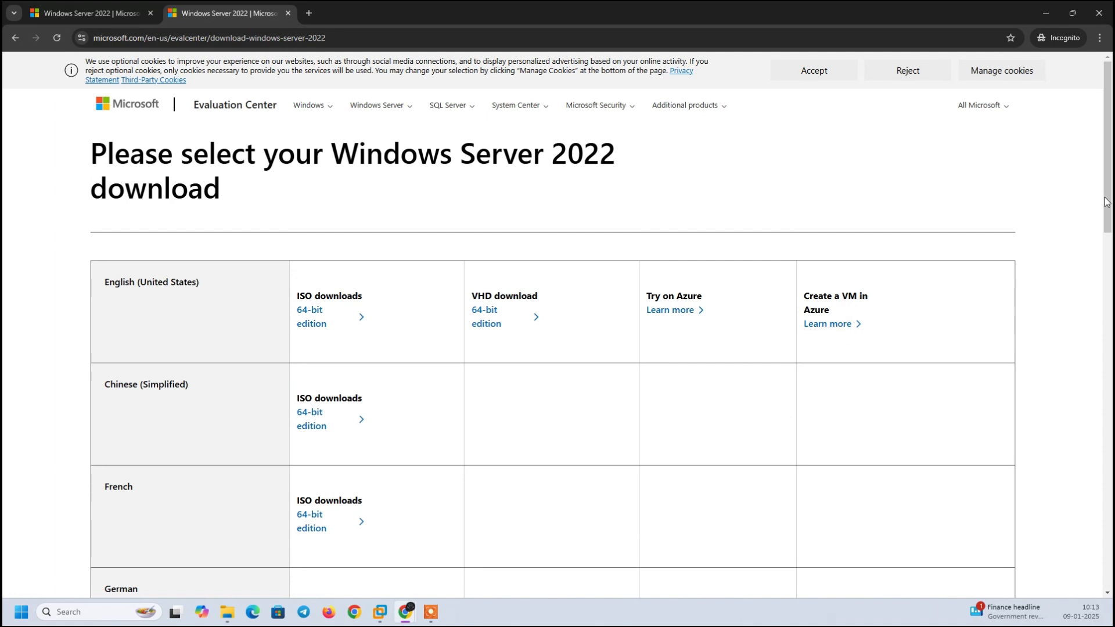
# Review the ISO language table, highlighting English (United States) and other language rows.
pyautogui.moveTo(1107, 201); pyautogui.dragTo(1111, 243)
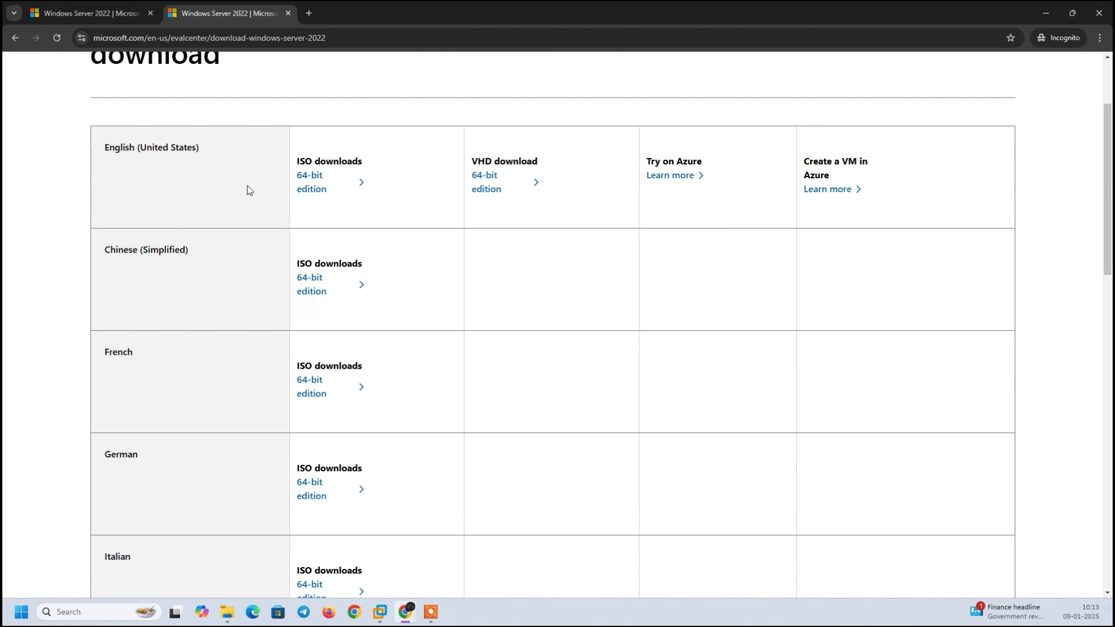
pyautogui.moveTo(101, 142); pyautogui.dragTo(259, 148)
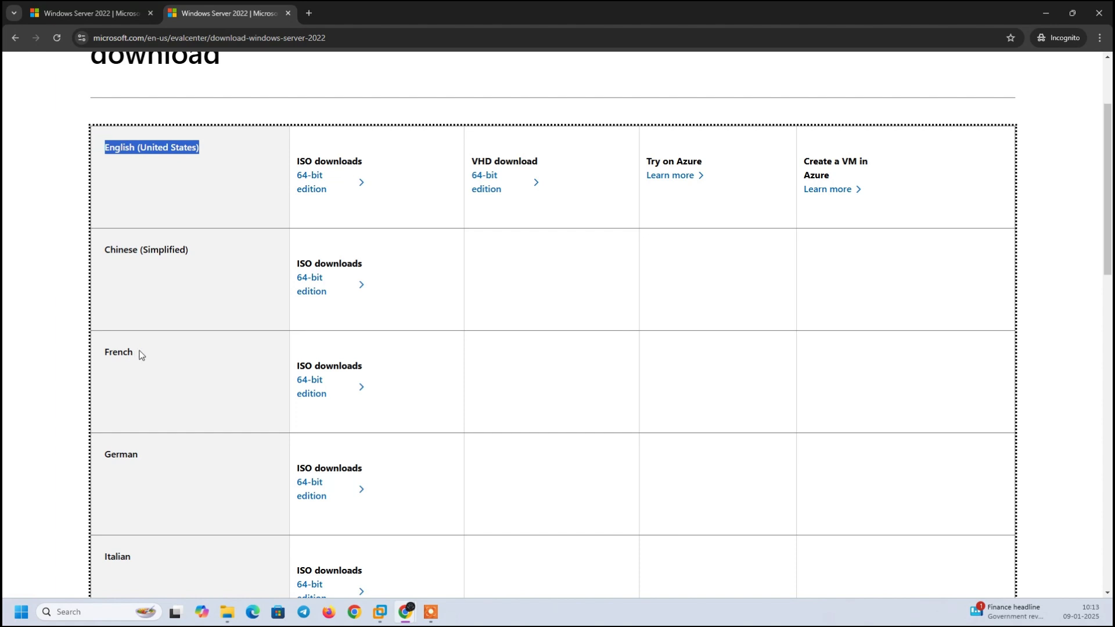
pyautogui.scroll(-6, 180, 311)
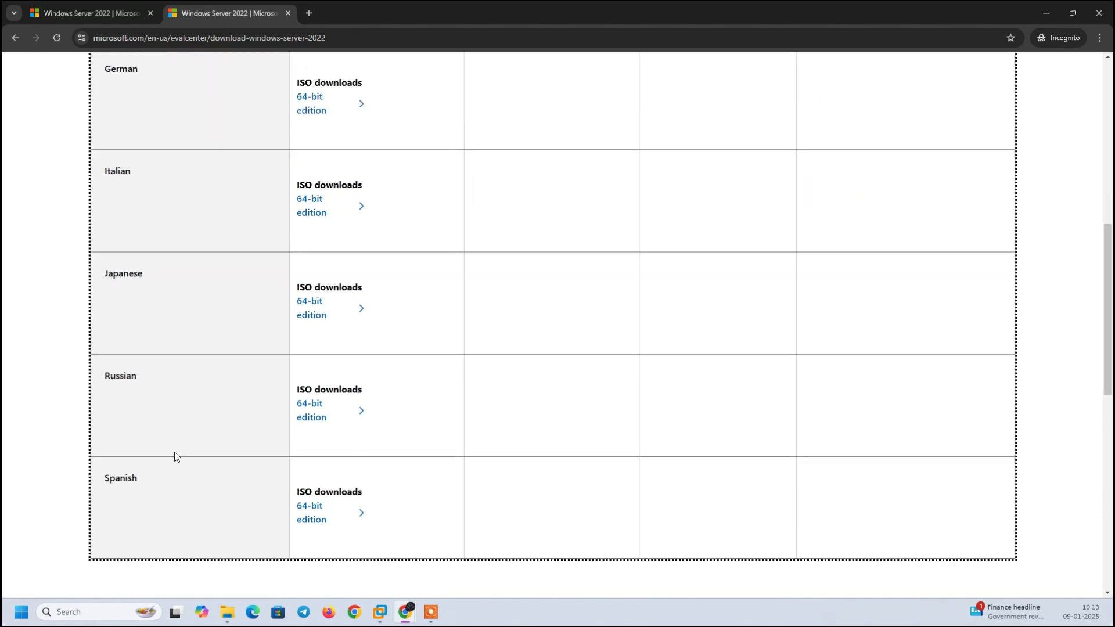
pyautogui.moveTo(186, 486); pyautogui.dragTo(196, 382)
pyautogui.moveTo(160, 267); pyautogui.dragTo(236, 188)
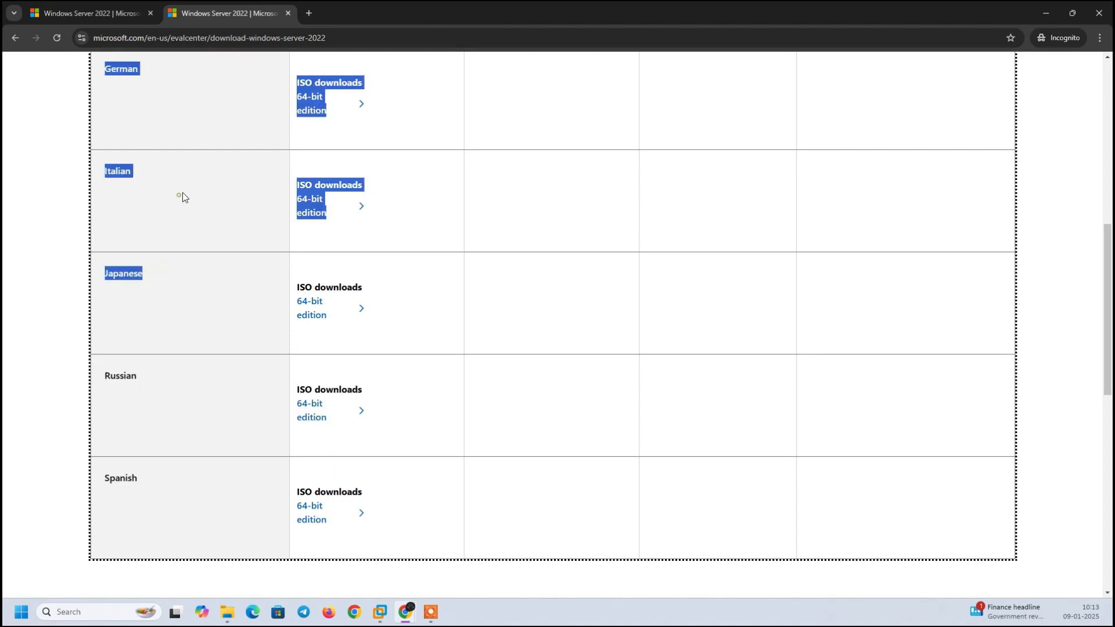
pyautogui.scroll(6, 157, 266)
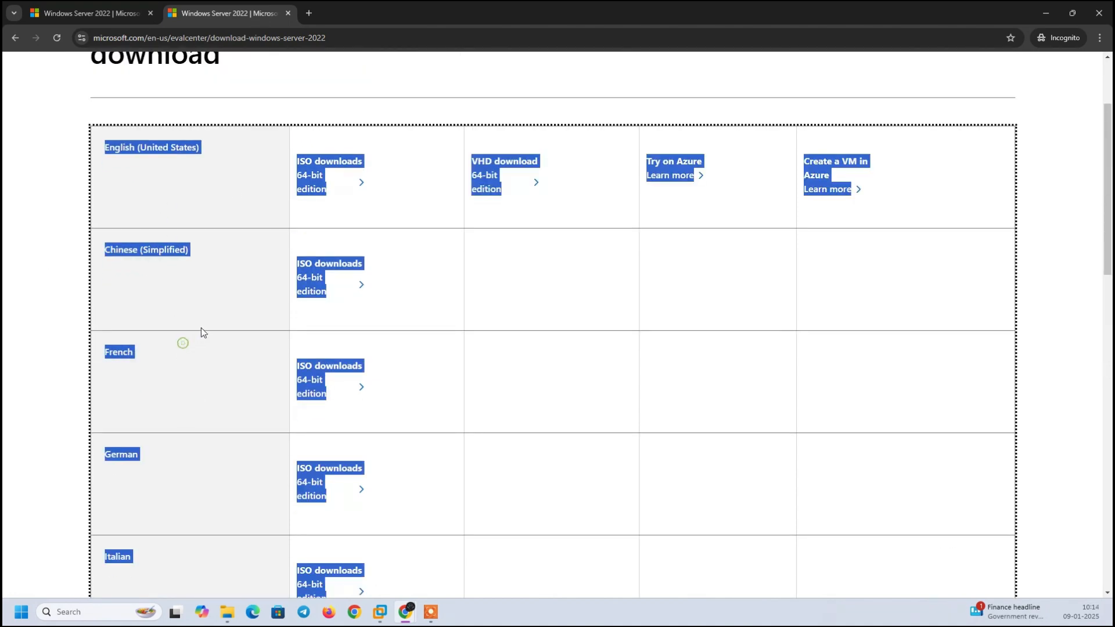
pyautogui.click(213, 281)
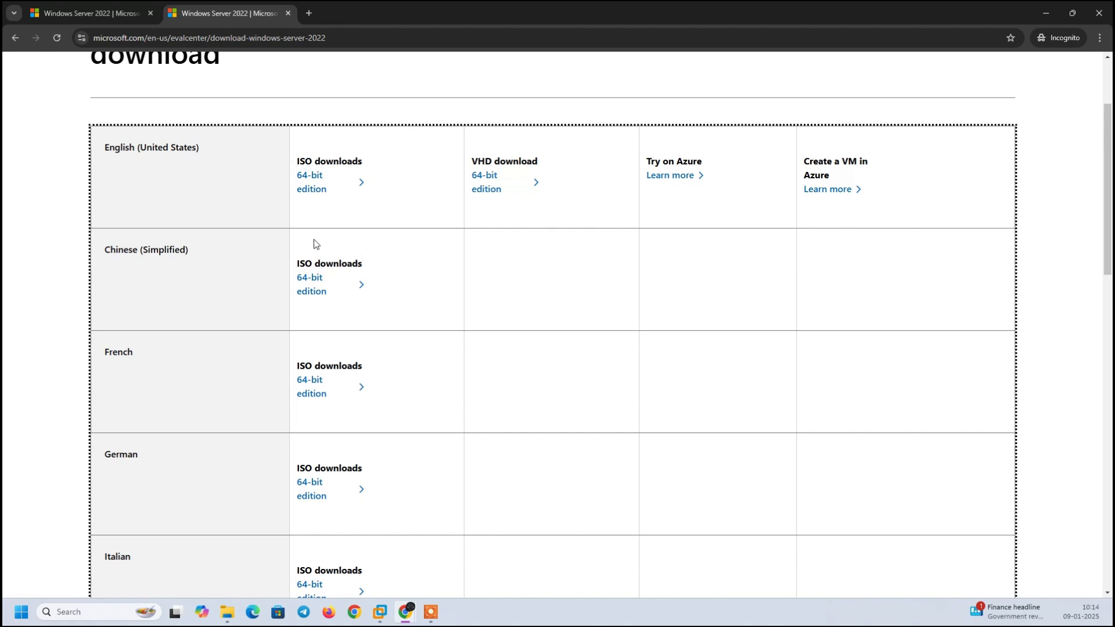
# Download the English 64-bit ISO to the Downloads folder and check its progress.
pyautogui.click(313, 180)
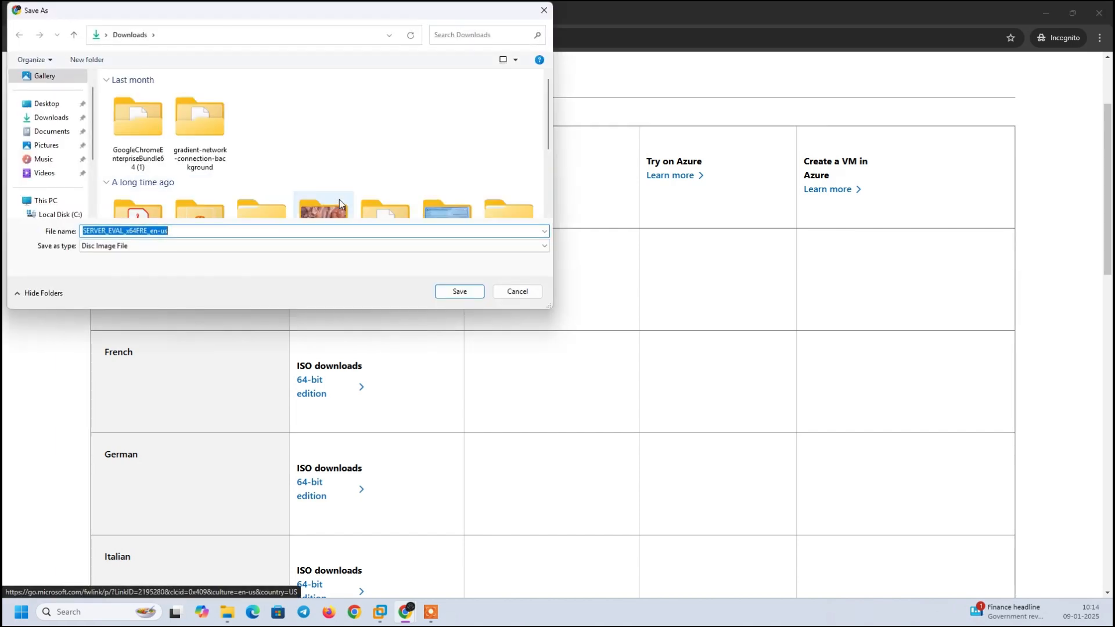
pyautogui.click(54, 119)
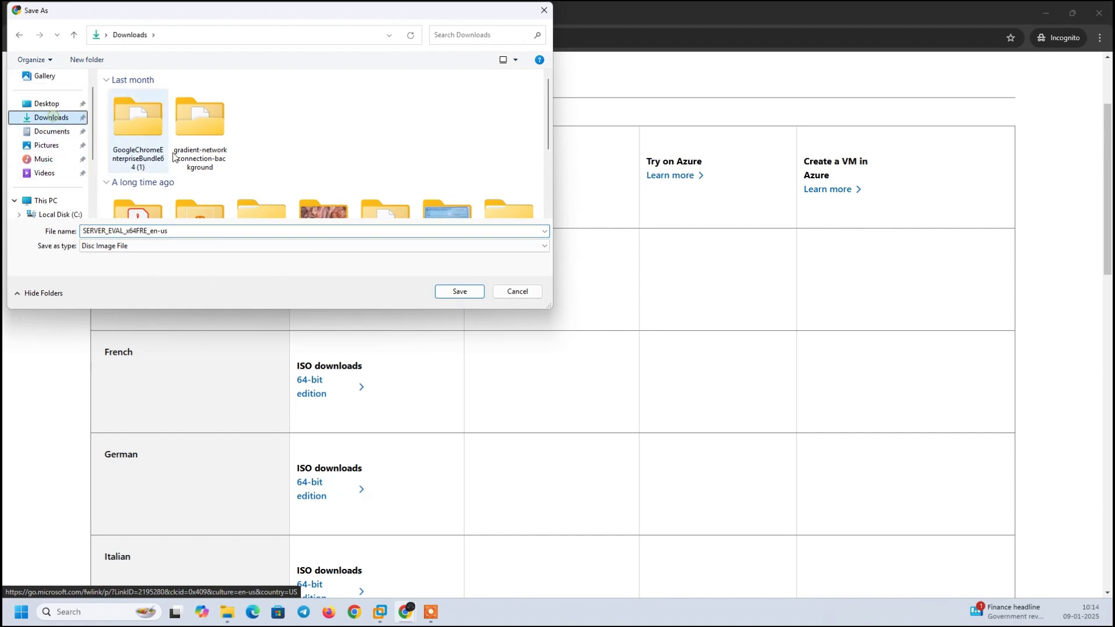
pyautogui.click(460, 292)
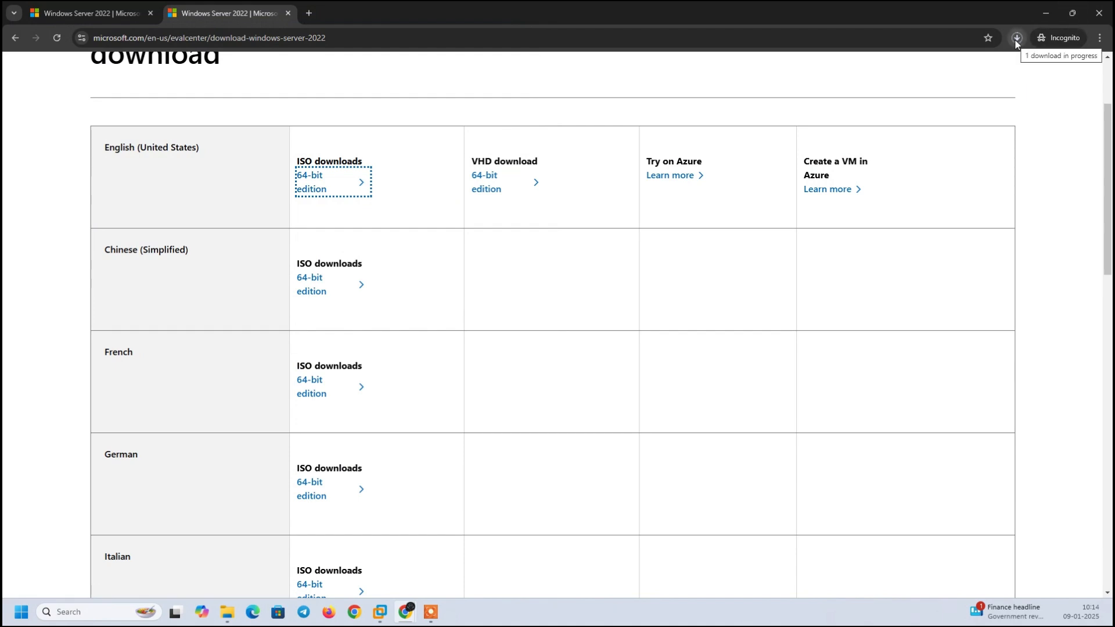
pyautogui.click(1016, 39)
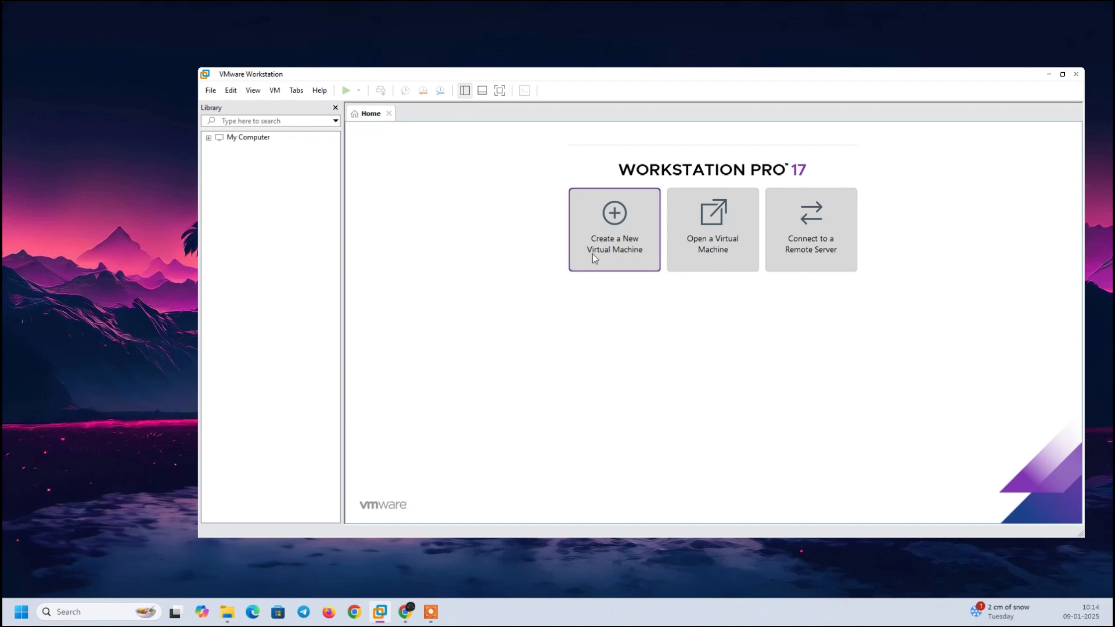
# Launch the New Virtual Machine Wizard and advance past the welcome step.
pyautogui.click(610, 249)
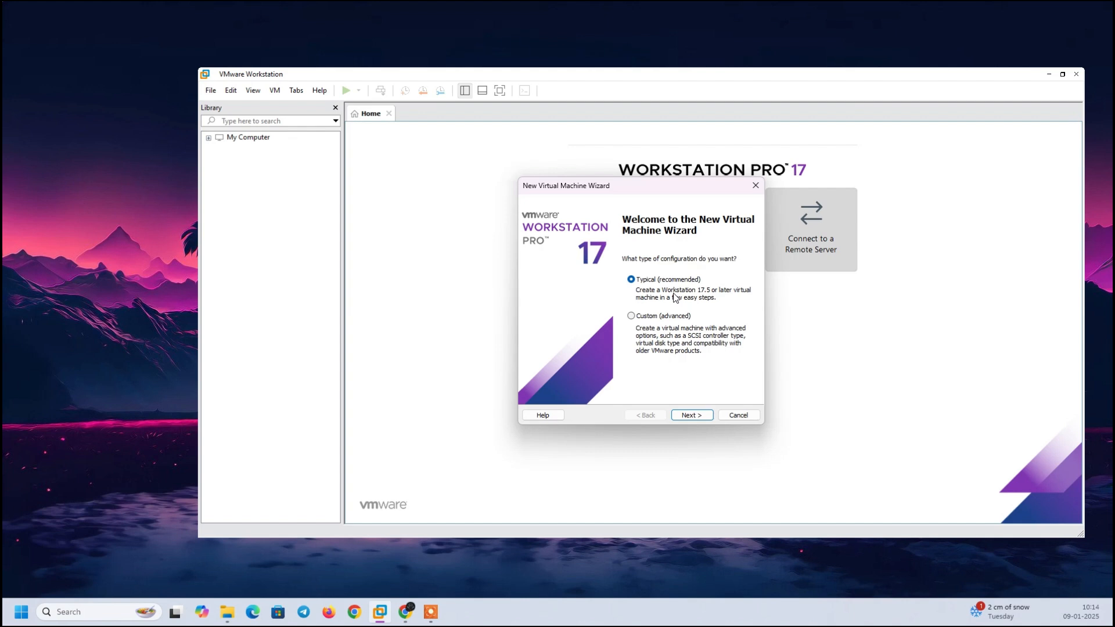
pyautogui.click(631, 333)
pyautogui.hotkey('alt', 'Tab')
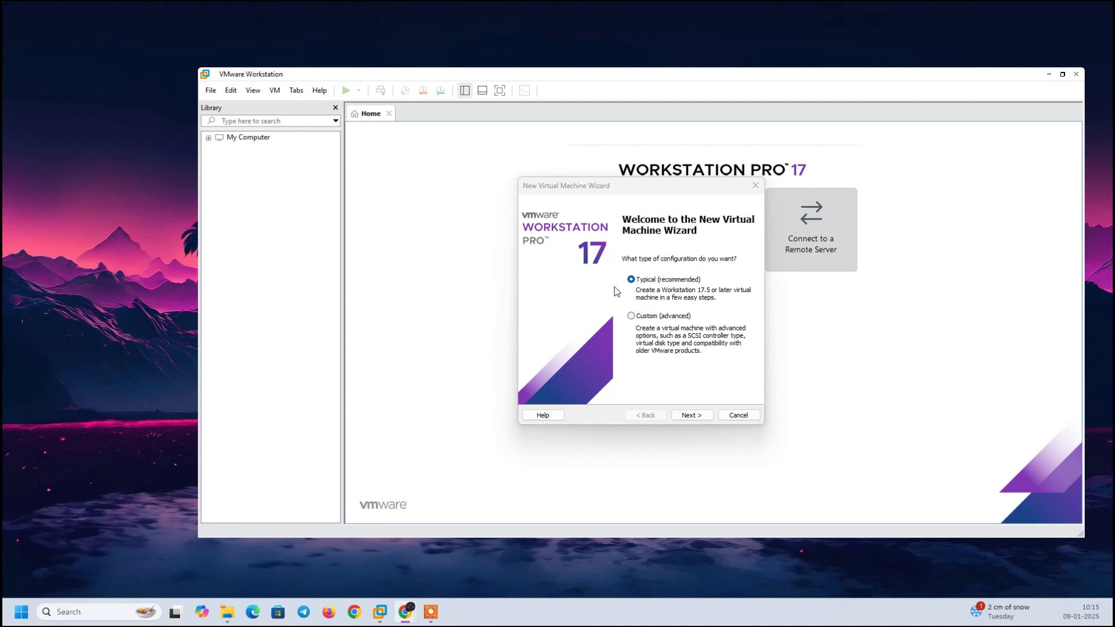
pyautogui.click(696, 416)
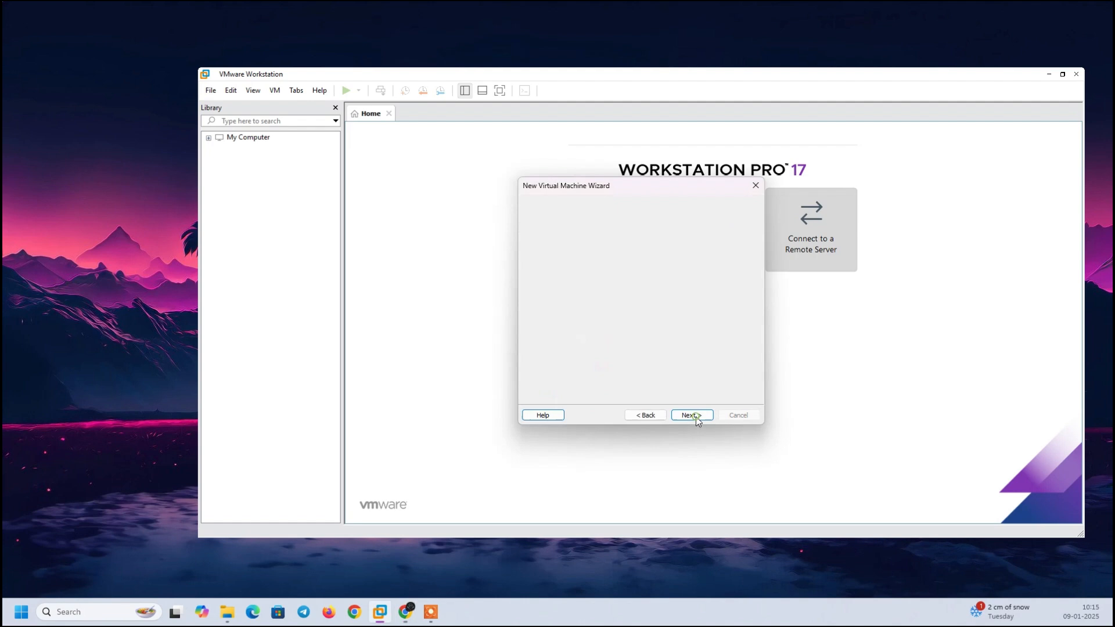
# Return to the welcome step and continue with the Custom (advanced) configuration.
pyautogui.click(654, 419)
pyautogui.click(658, 316)
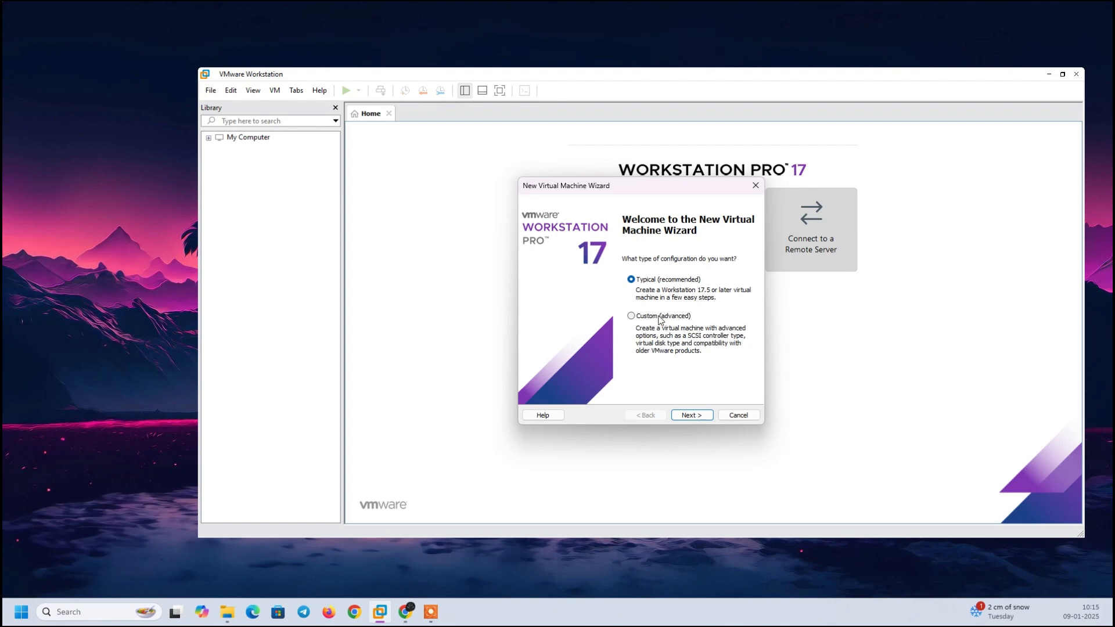
pyautogui.click(698, 417)
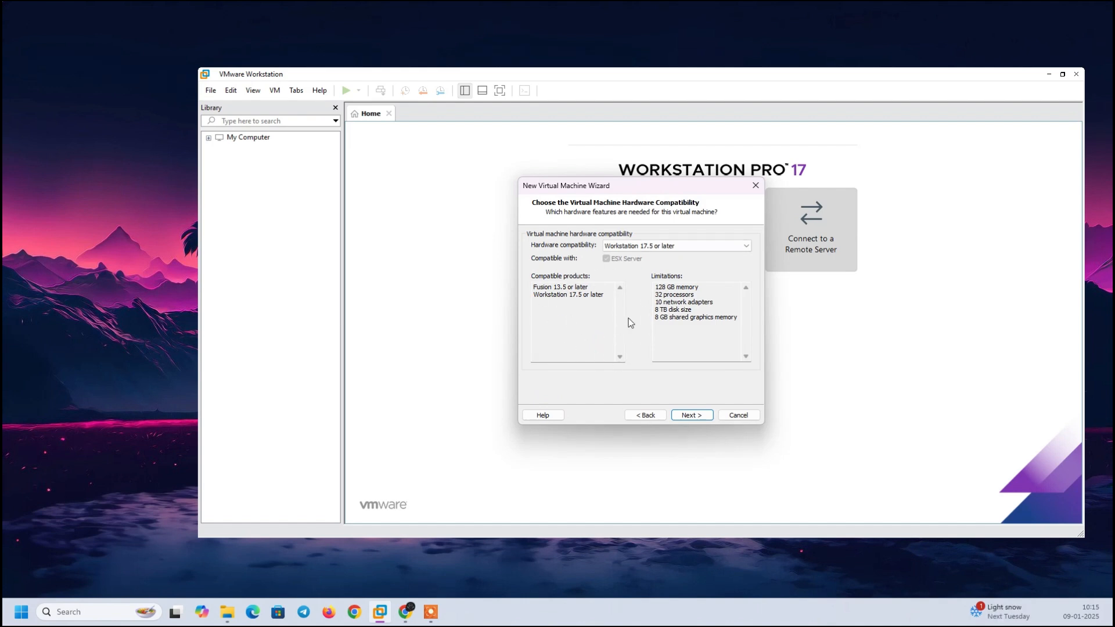
# Highlight the hardware limits: 128 GB memory, 32 processors, 8 TB disk, shared graphics memory.
pyautogui.moveTo(708, 289); pyautogui.dragTo(651, 283)
pyautogui.click(674, 302)
pyautogui.moveTo(701, 296); pyautogui.dragTo(653, 309)
pyautogui.click(677, 309)
pyautogui.click(739, 323)
pyautogui.moveTo(671, 318); pyautogui.dragTo(727, 324)
pyautogui.click(712, 326)
# Highlight the full list of hardware limits, then return to the welcome step and choose Typical (recommended).
pyautogui.moveTo(737, 320); pyautogui.dragTo(647, 287)
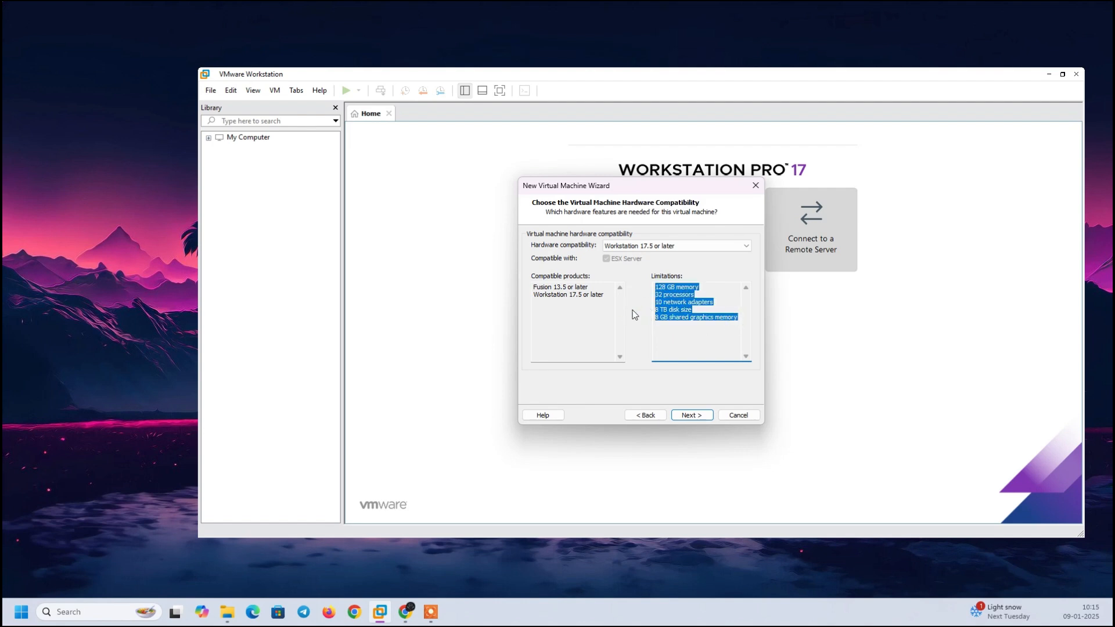
pyautogui.click(702, 320)
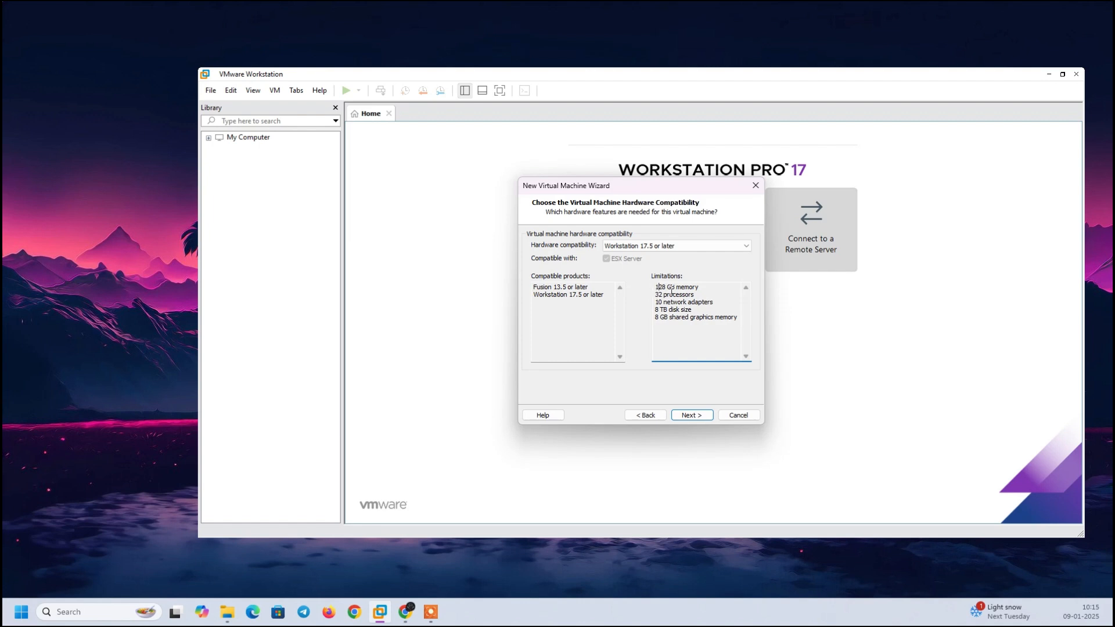
pyautogui.moveTo(658, 287); pyautogui.dragTo(719, 324)
pyautogui.click(713, 335)
pyautogui.moveTo(737, 317); pyautogui.dragTo(650, 281)
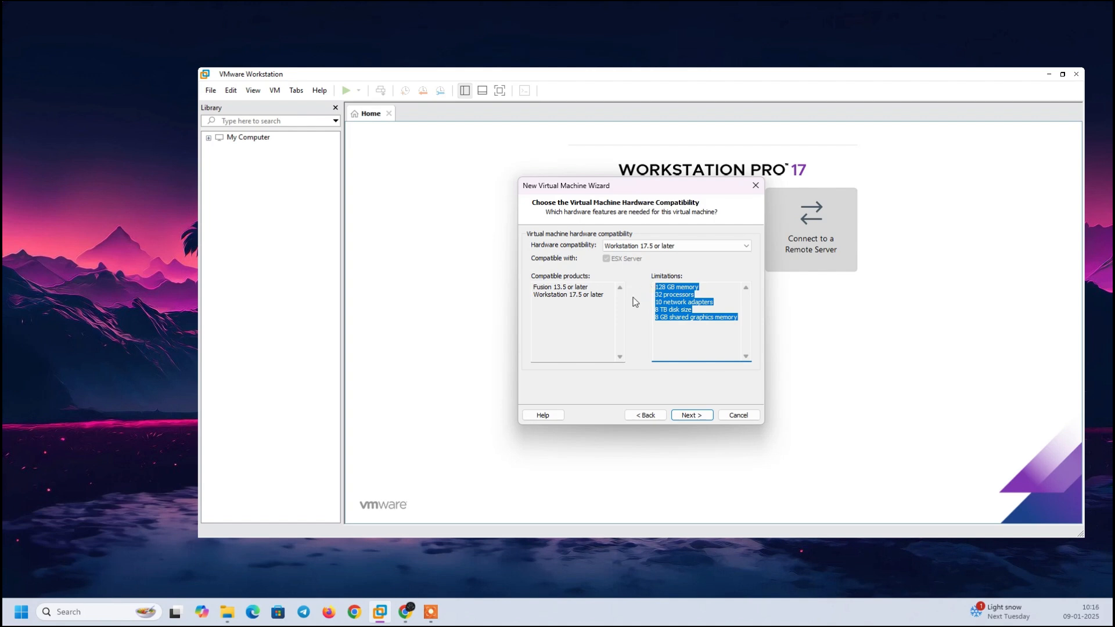
pyautogui.click(662, 295)
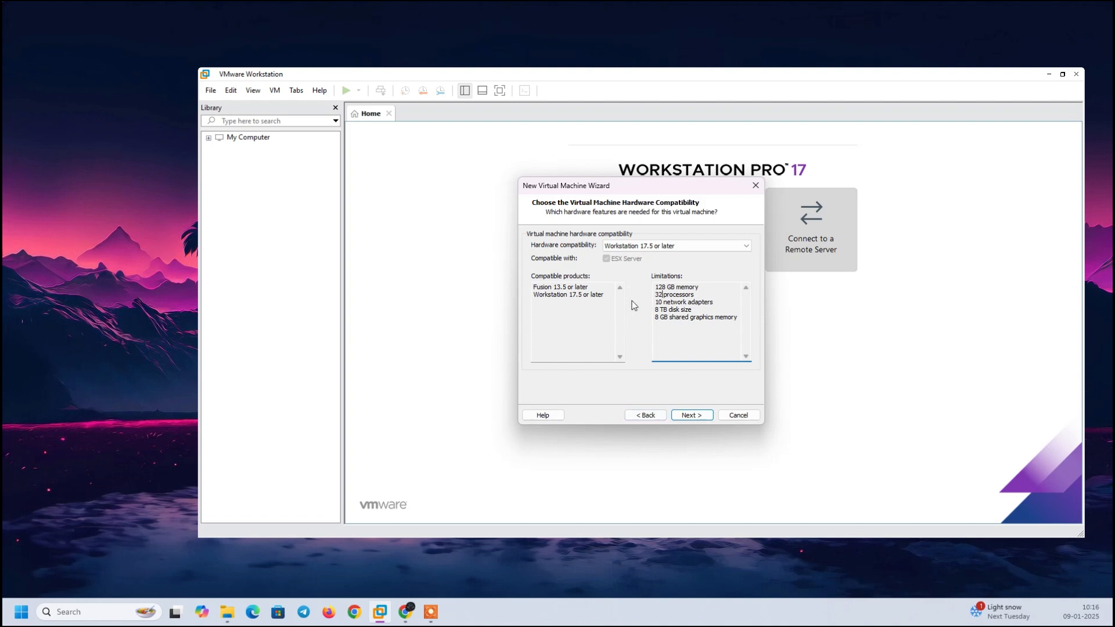
pyautogui.click(649, 415)
pyautogui.click(658, 281)
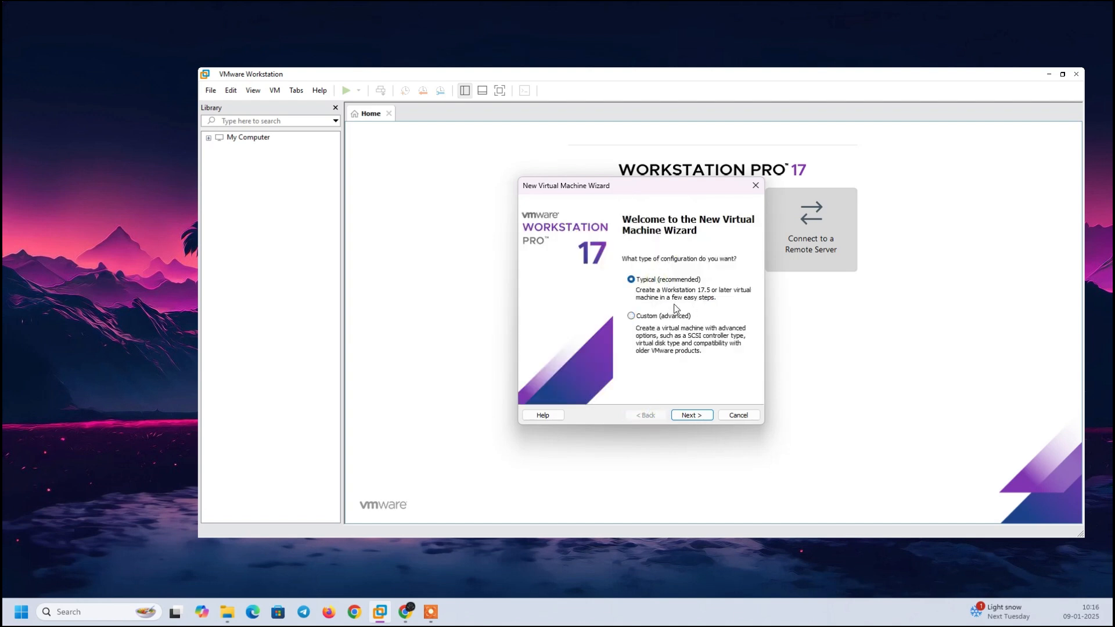
# Select the SERVER_2019_x64FRE_en-us ISO as the installer disc image and continue to easy install.
pyautogui.click(699, 414)
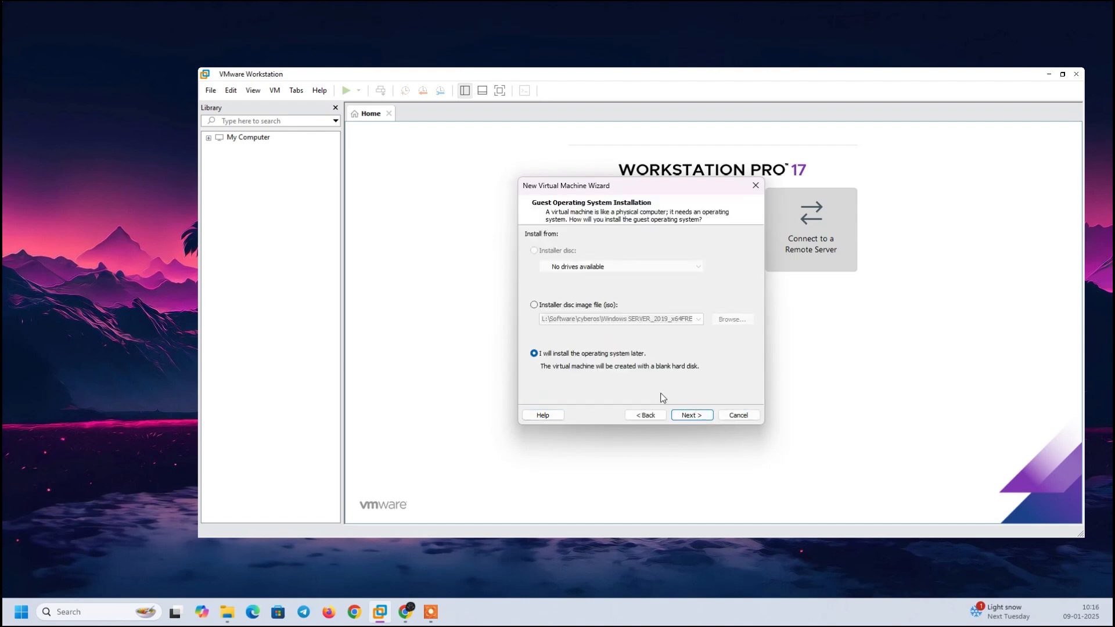
pyautogui.click(562, 306)
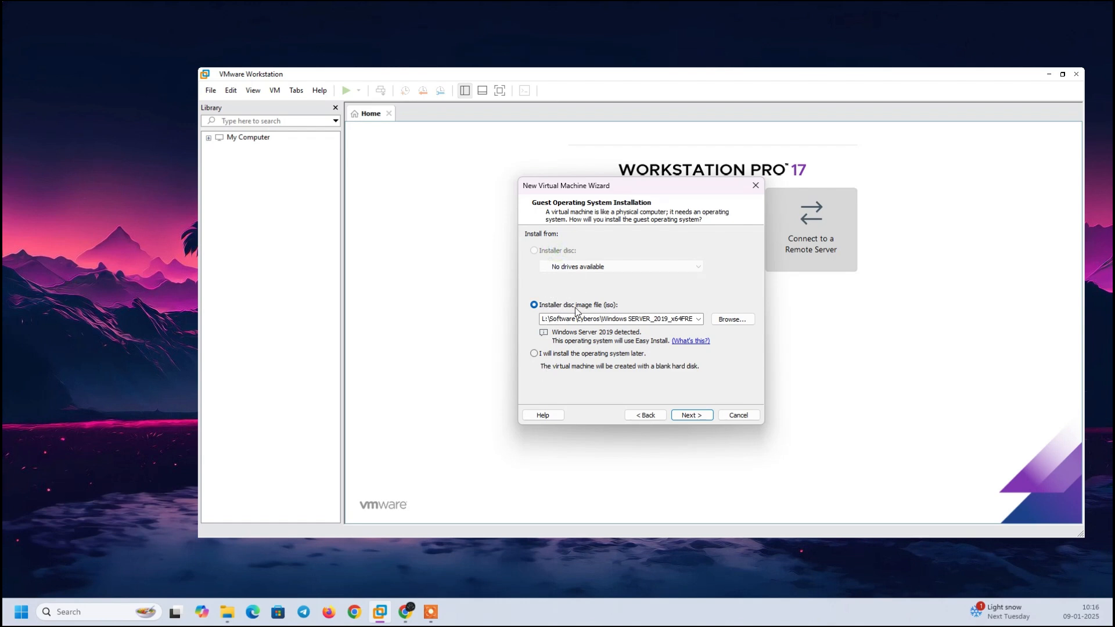
pyautogui.click(553, 355)
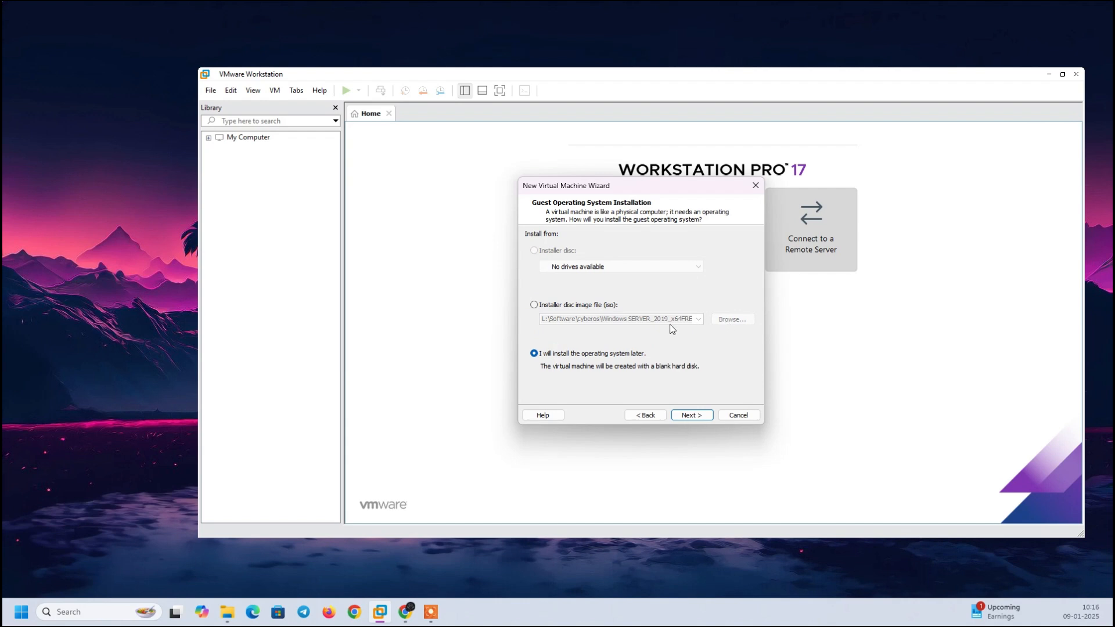
pyautogui.click(574, 306)
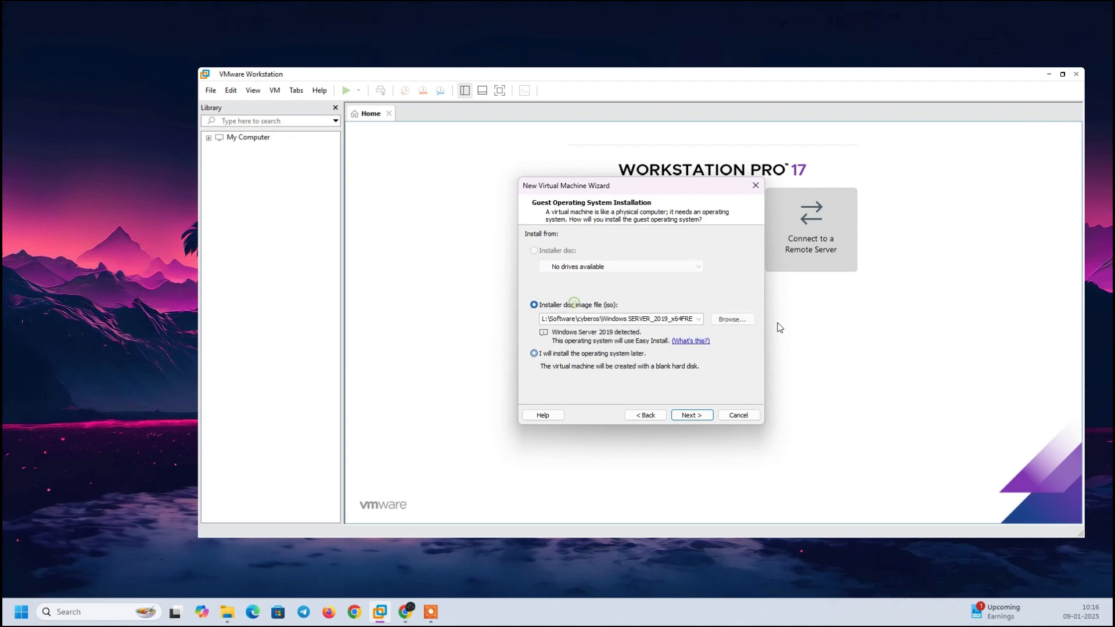
pyautogui.click(734, 320)
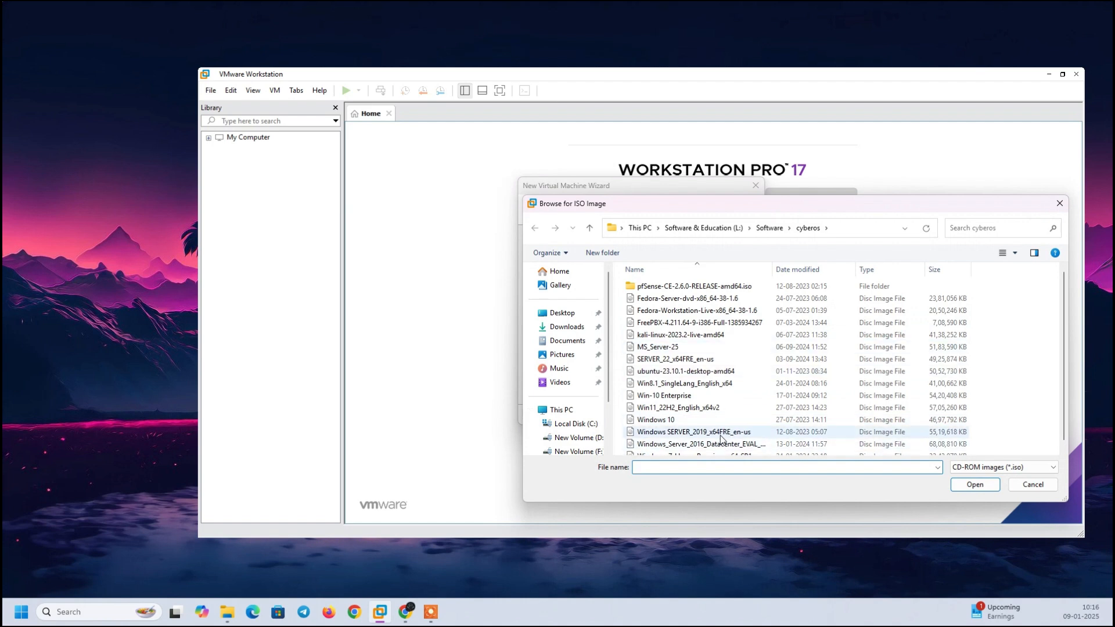
pyautogui.click(778, 435)
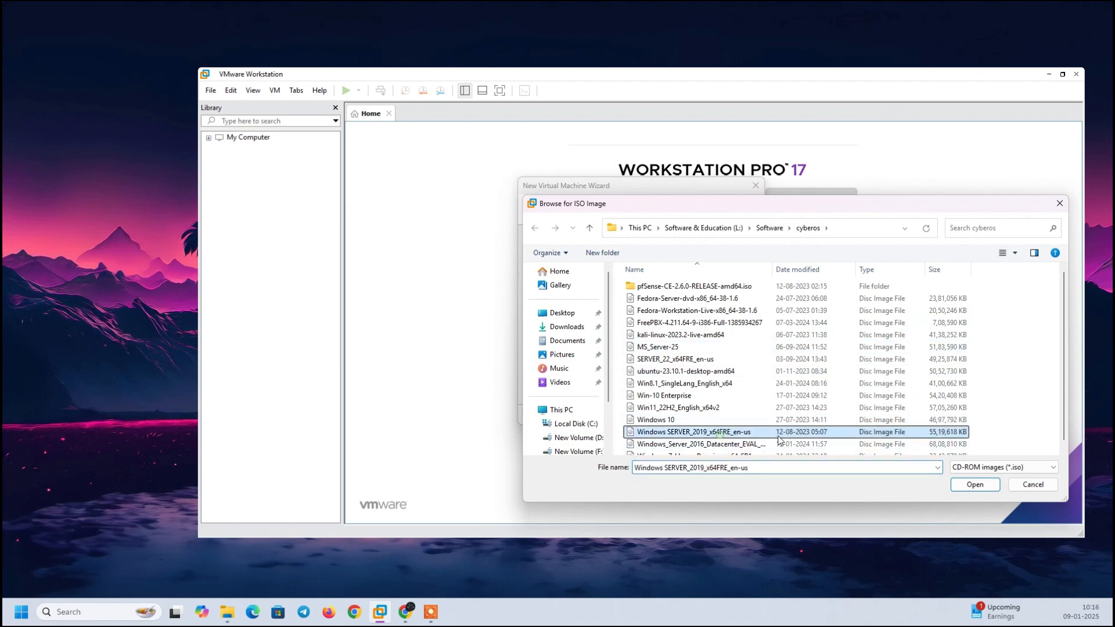
pyautogui.click(974, 489)
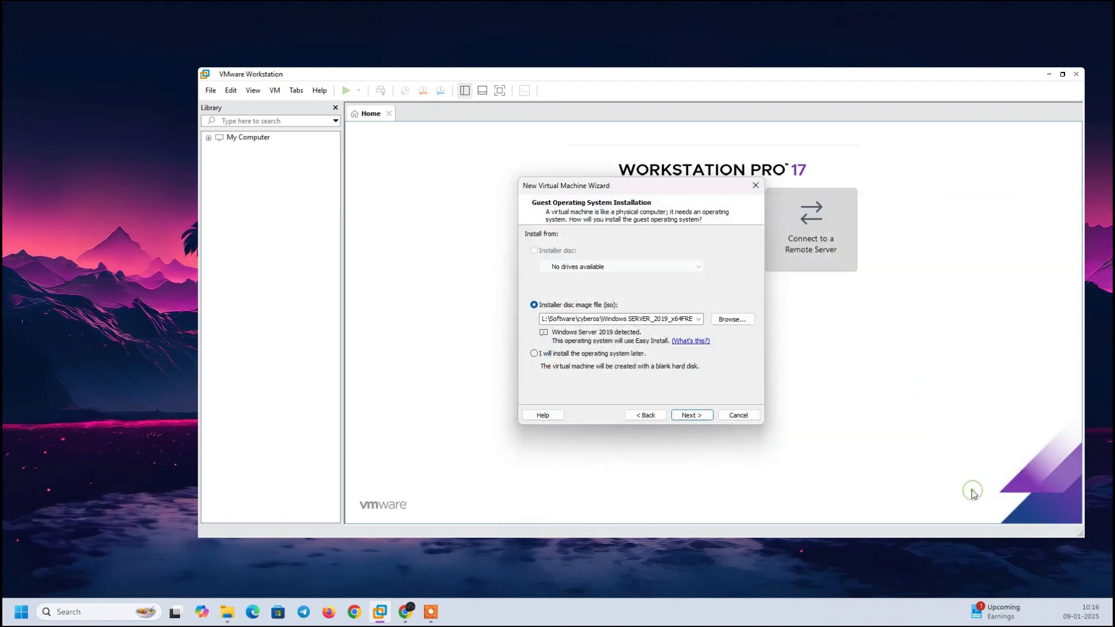
pyautogui.click(691, 415)
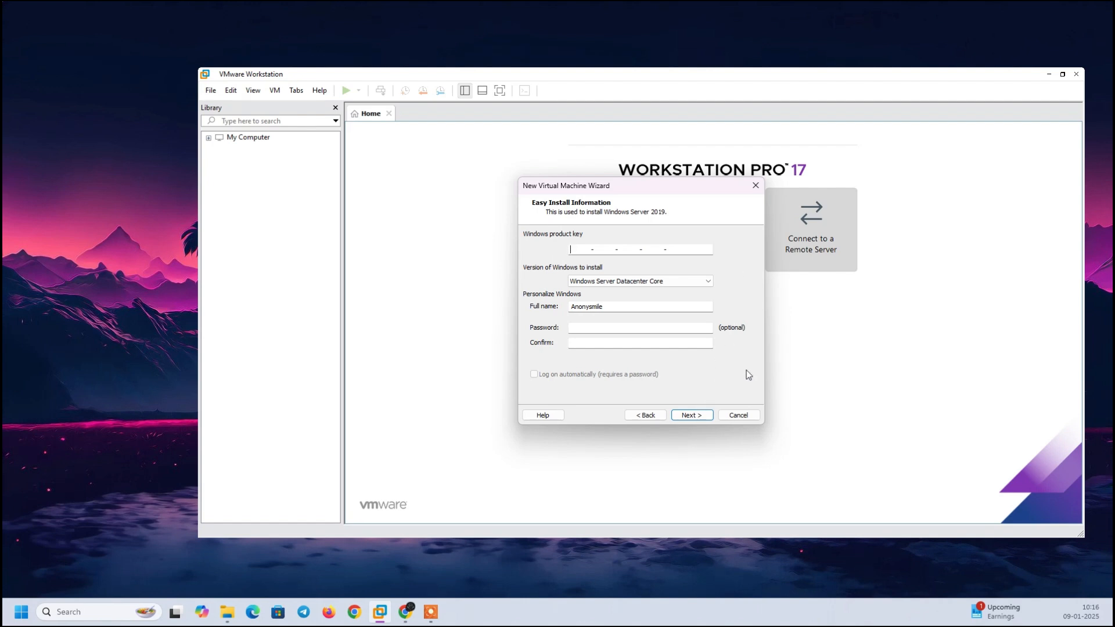
# Go back and choose to install the operating system later instead.
pyautogui.click(644, 416)
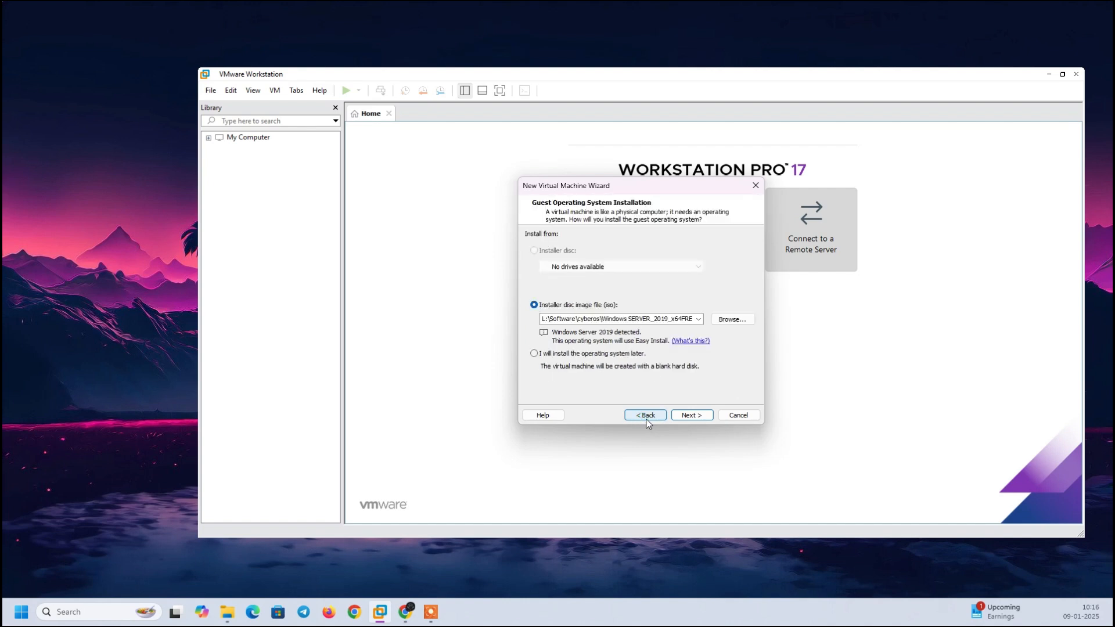
pyautogui.click(576, 354)
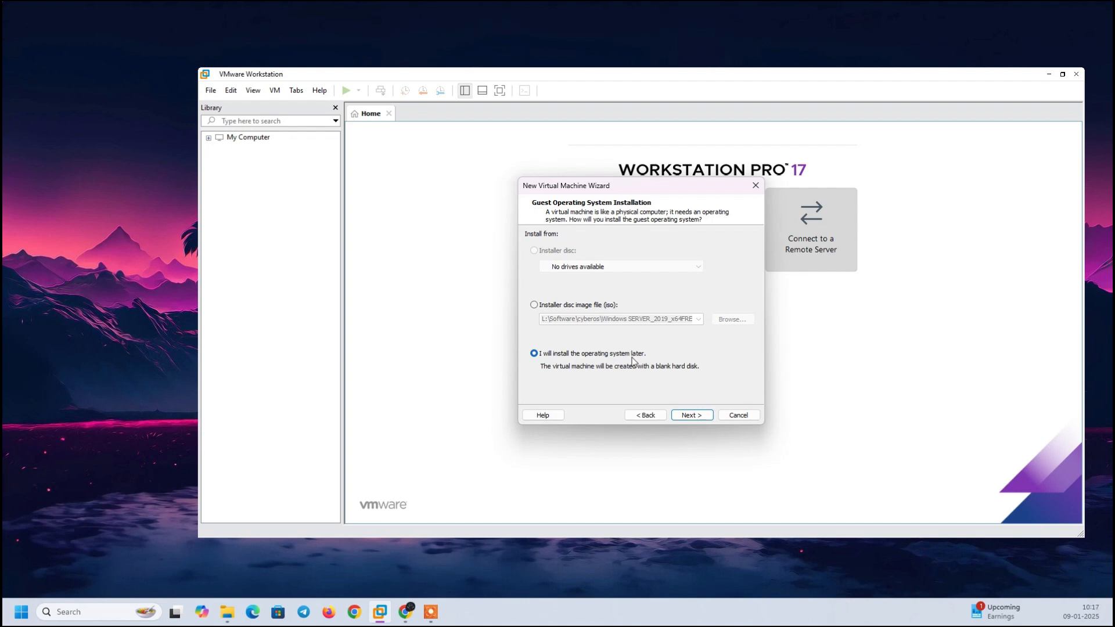
pyautogui.click(694, 418)
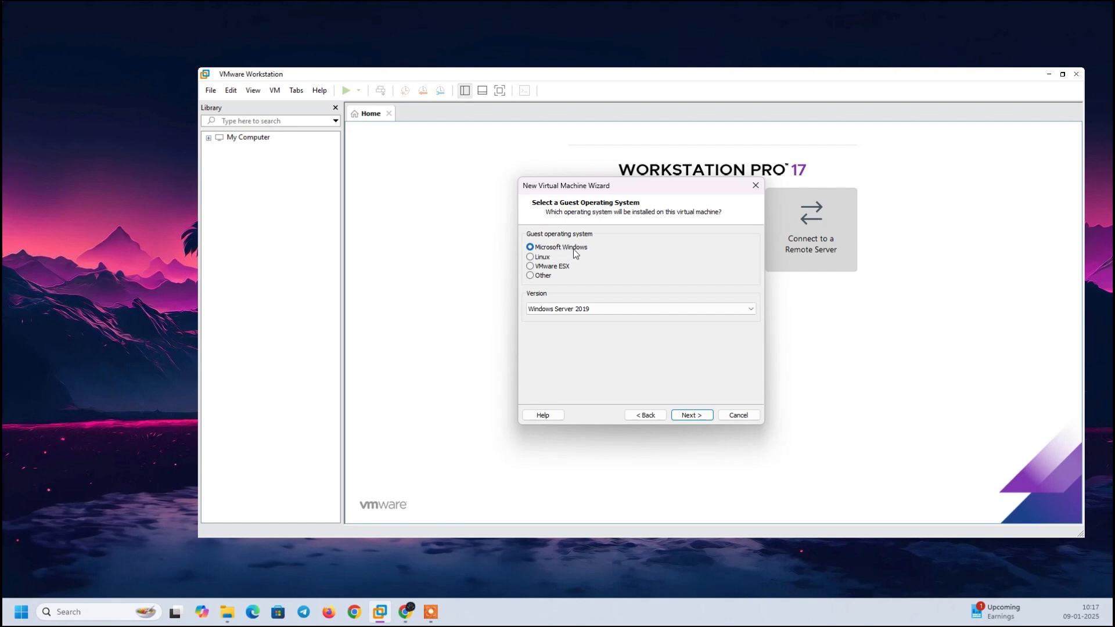
# Name the virtual machine DC1.
pyautogui.click(692, 415)
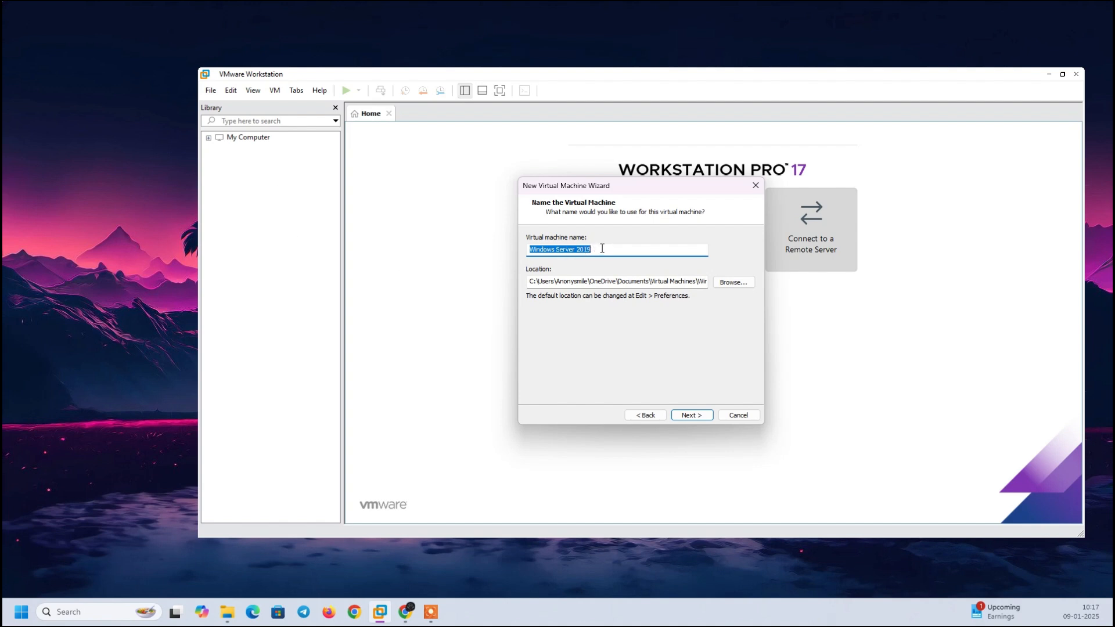
pyautogui.moveTo(603, 248); pyautogui.dragTo(523, 253)
pyautogui.write('DC')
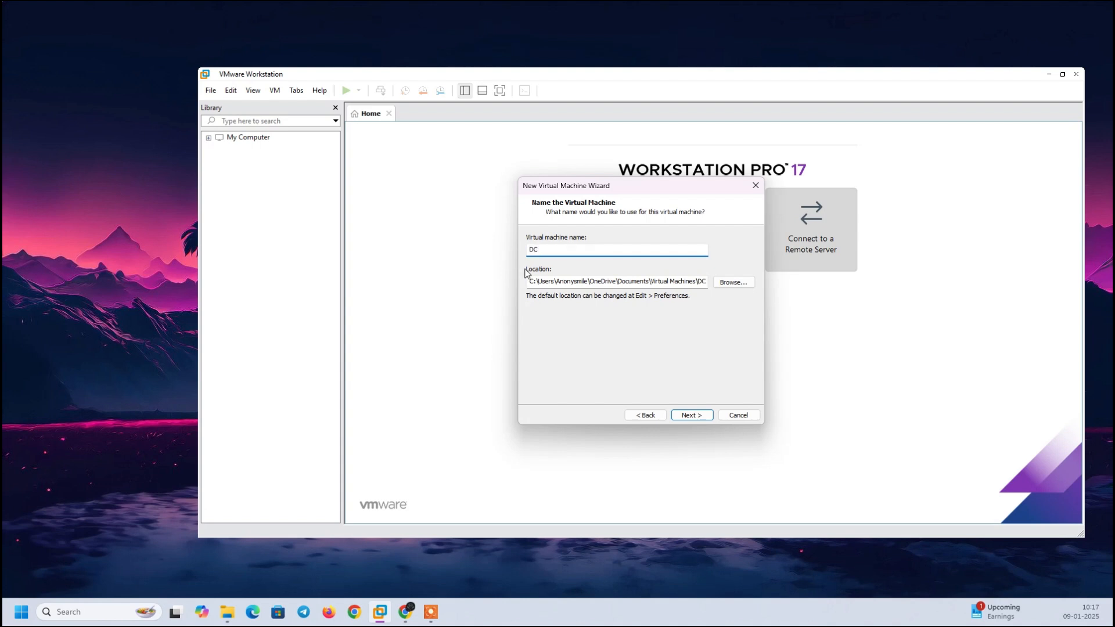
pyautogui.write('1')
# Create a dc1testing folder on New Volume (D:) and set it as the VM location.
pyautogui.click(728, 283)
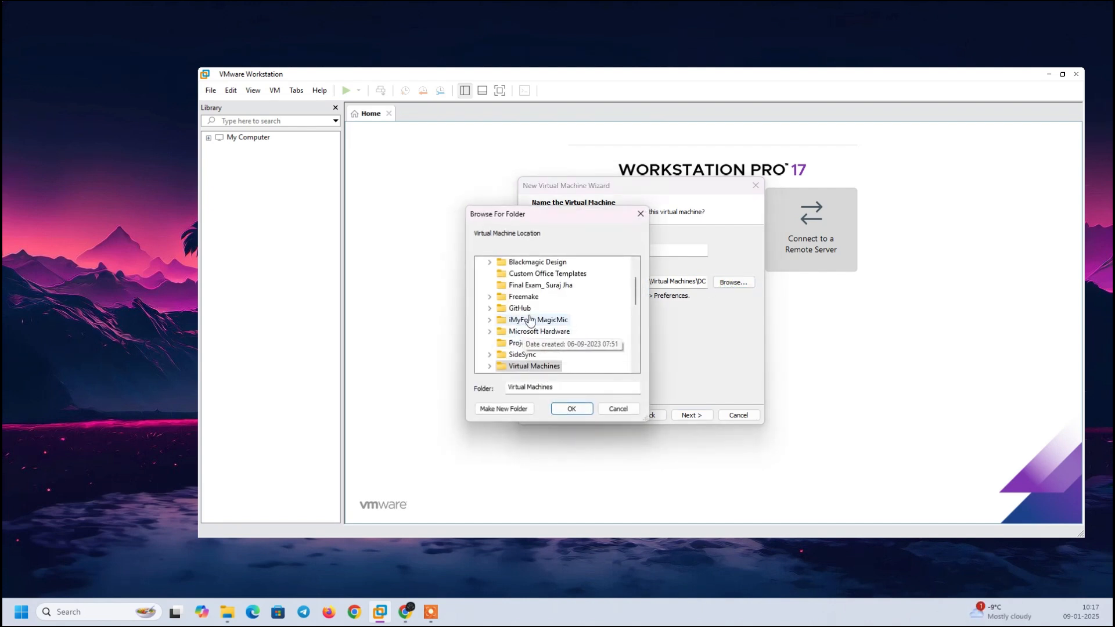
pyautogui.scroll(-4, 639, 321)
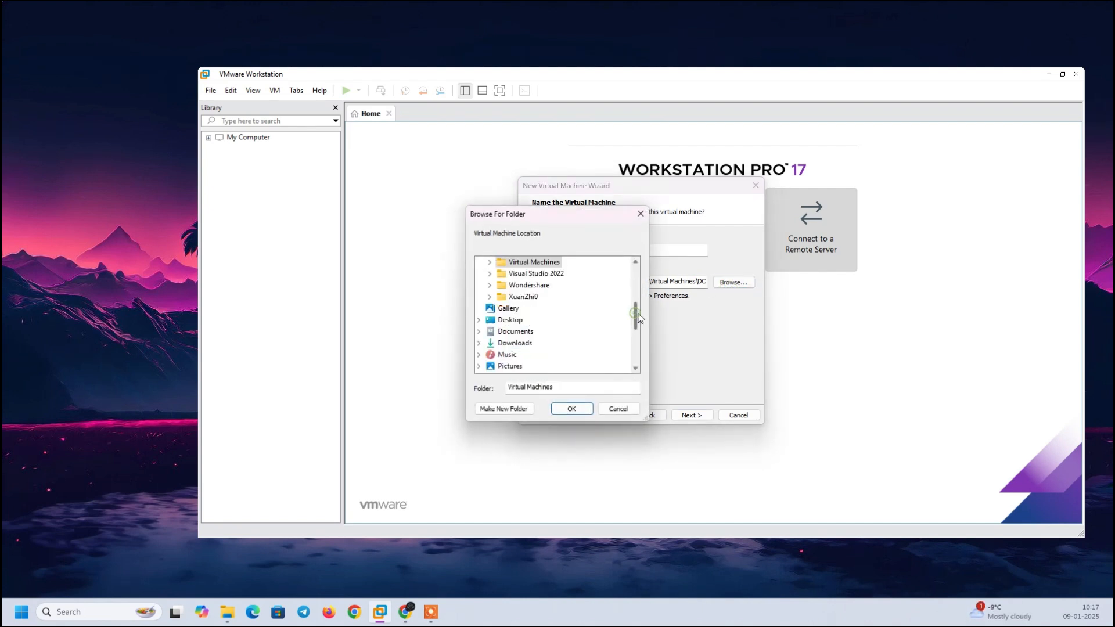
pyautogui.moveTo(637, 323); pyautogui.dragTo(632, 350)
pyautogui.click(510, 262)
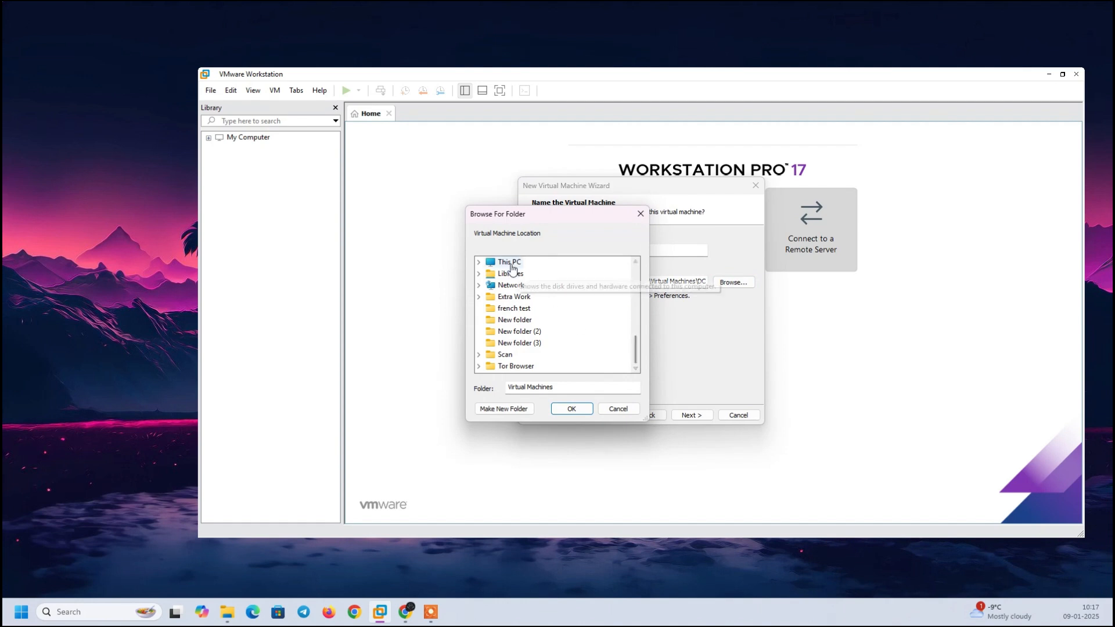
pyautogui.doubleClick(549, 289)
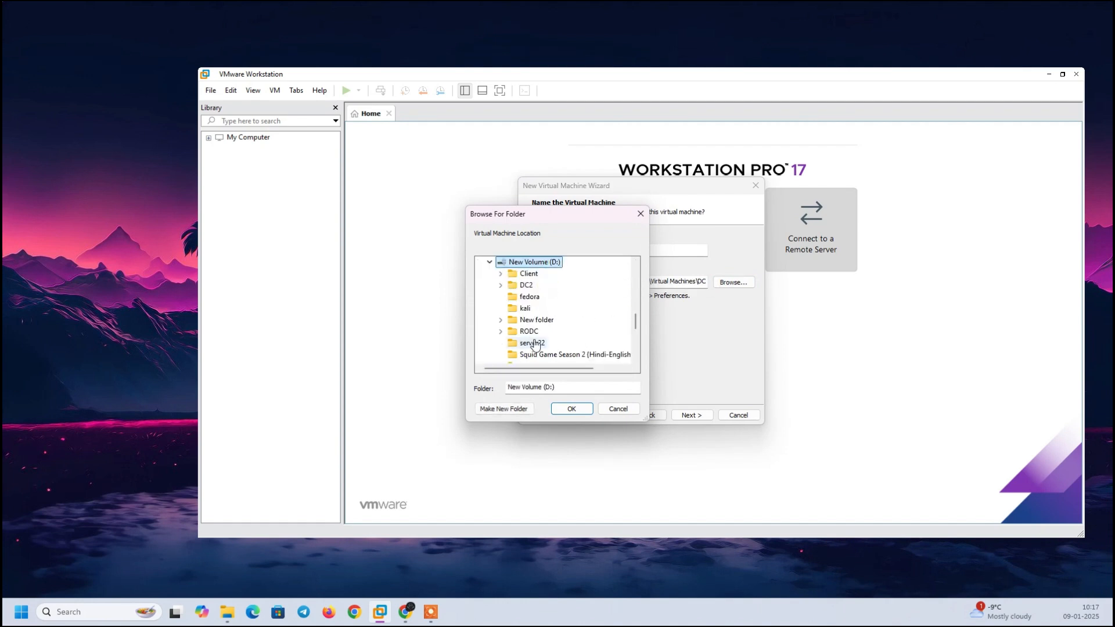
pyautogui.click(508, 410)
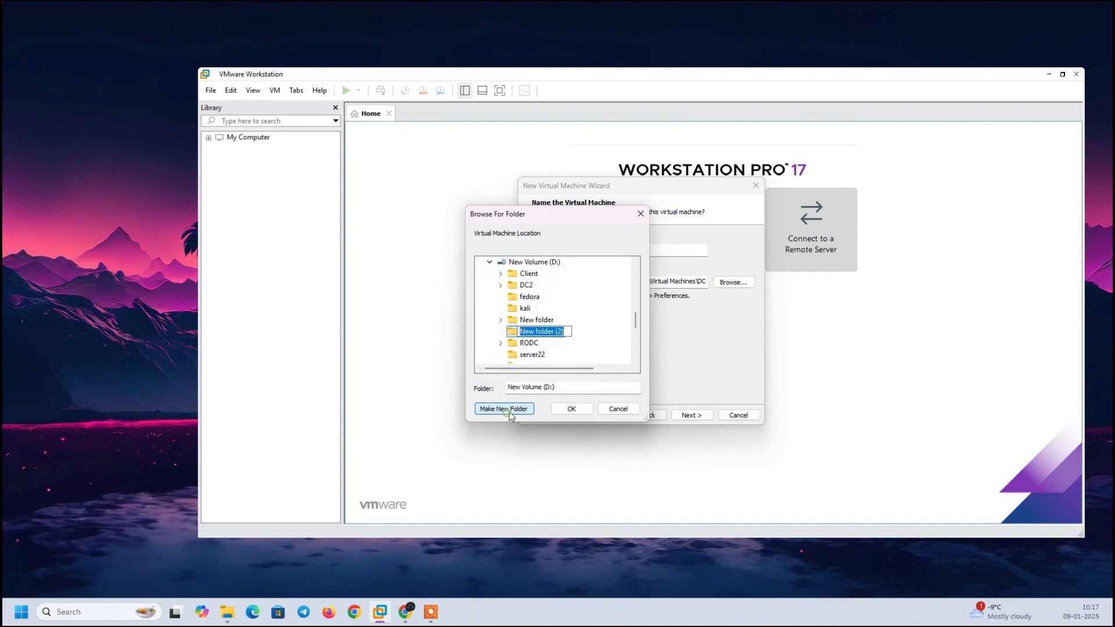
pyautogui.write('dc1testing')
pyautogui.press('Return')
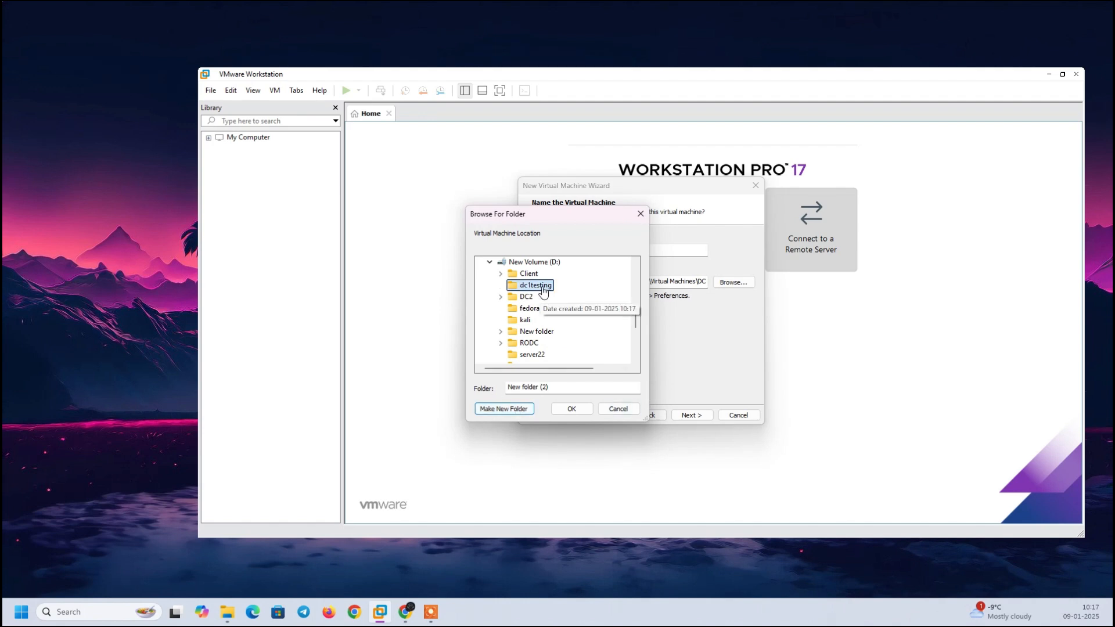
pyautogui.click(570, 408)
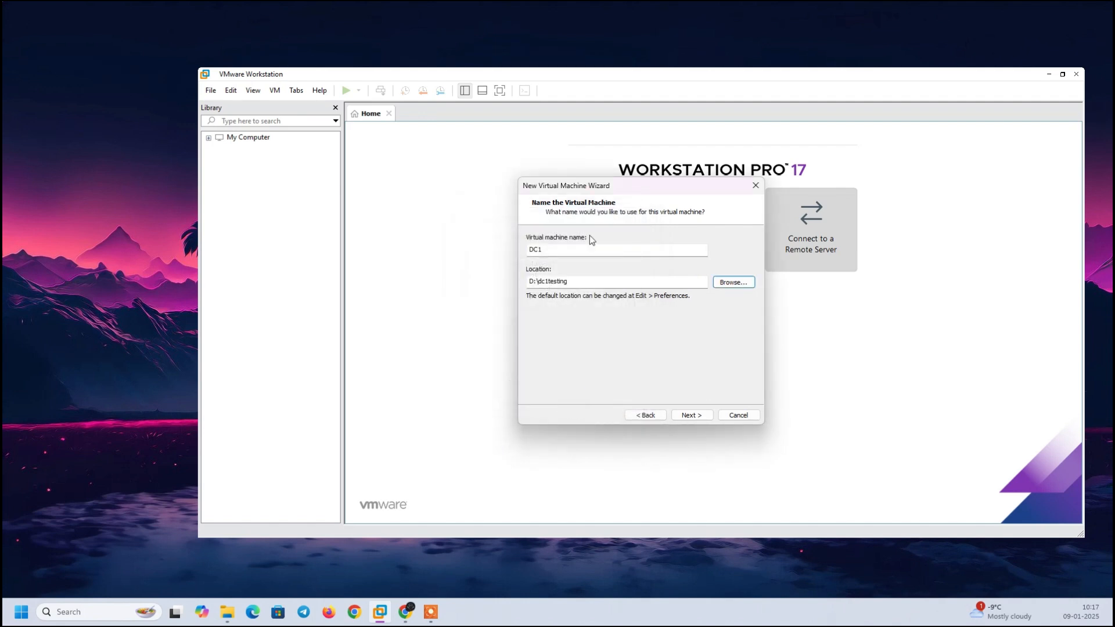
pyautogui.click(580, 251)
pyautogui.press('Return')
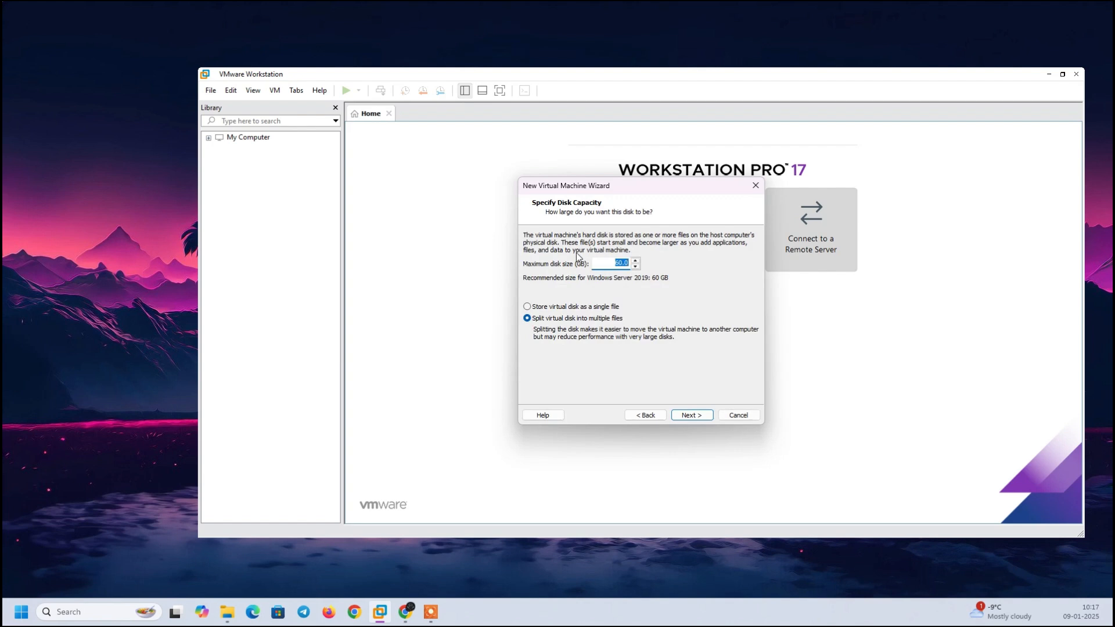
# Set the maximum disk size to 30 GB and finish creating the virtual machine.
pyautogui.click(617, 266)
pyautogui.click(691, 417)
pyautogui.click(692, 417)
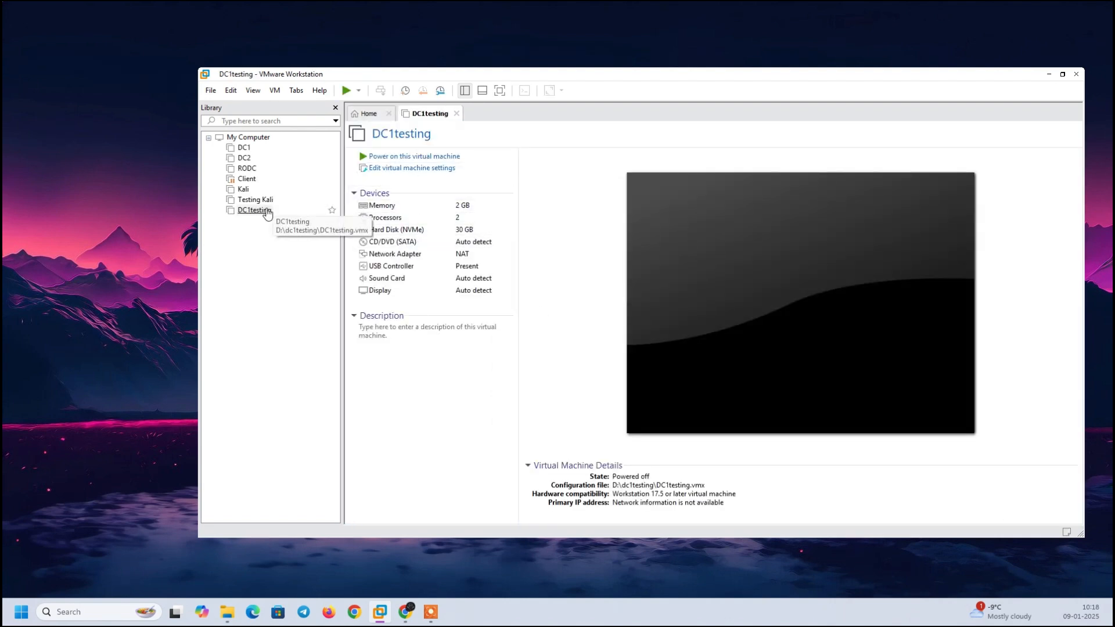
# Set the CD/DVD drive to the SERVER_2019_x64FRE_en-us ISO from L:\Software\cyberos and save settings.
pyautogui.click(384, 170)
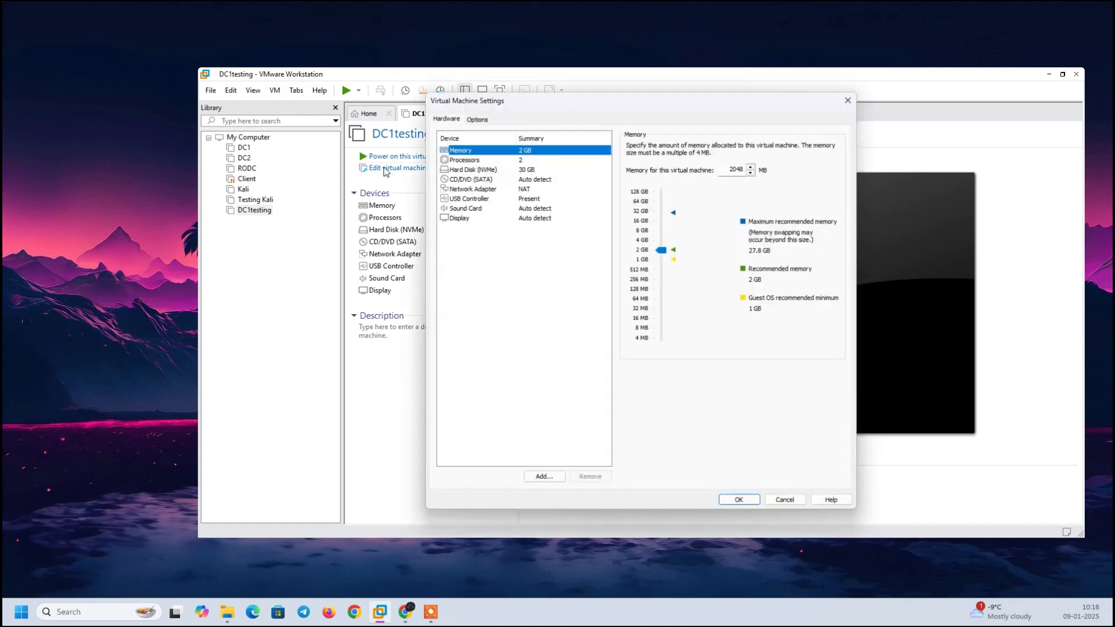
pyautogui.click(463, 179)
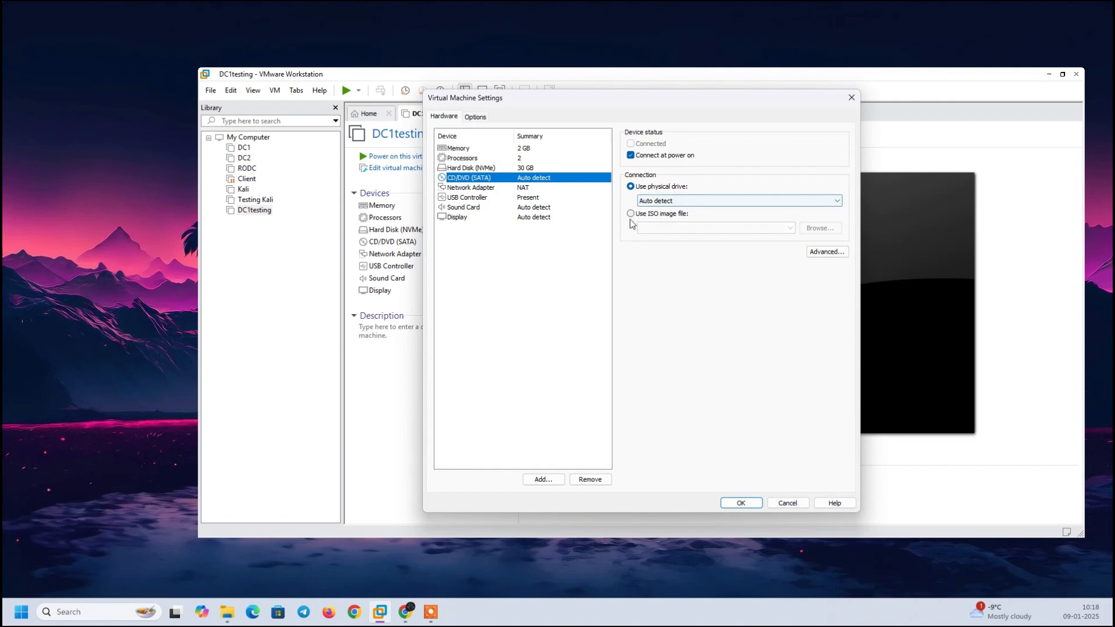
pyautogui.click(656, 214)
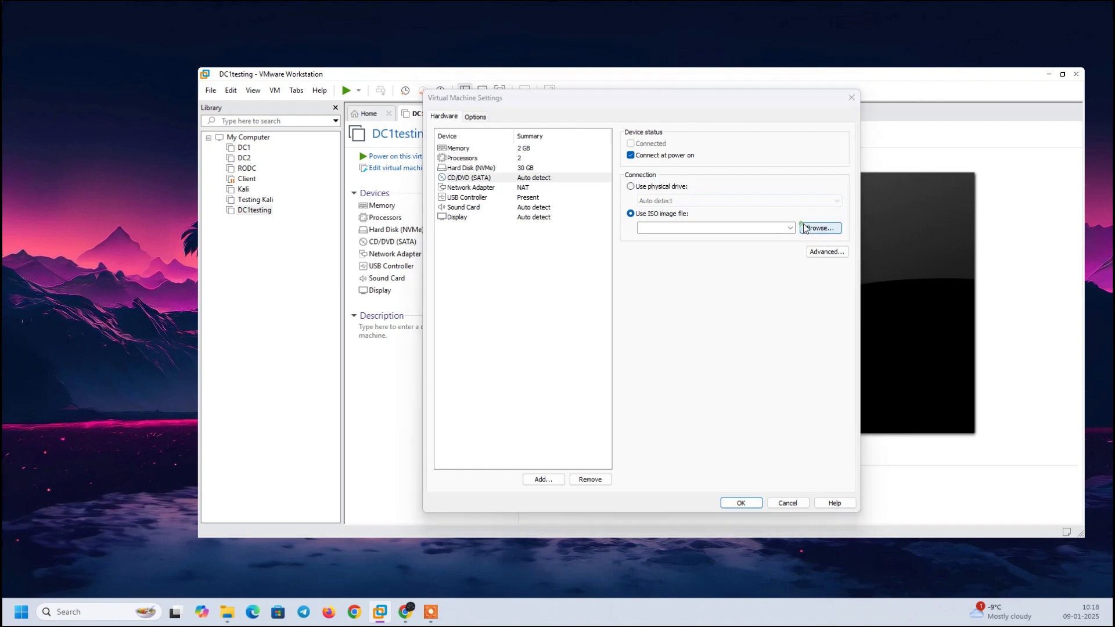
pyautogui.click(819, 227)
pyautogui.scroll(-2, 485, 336)
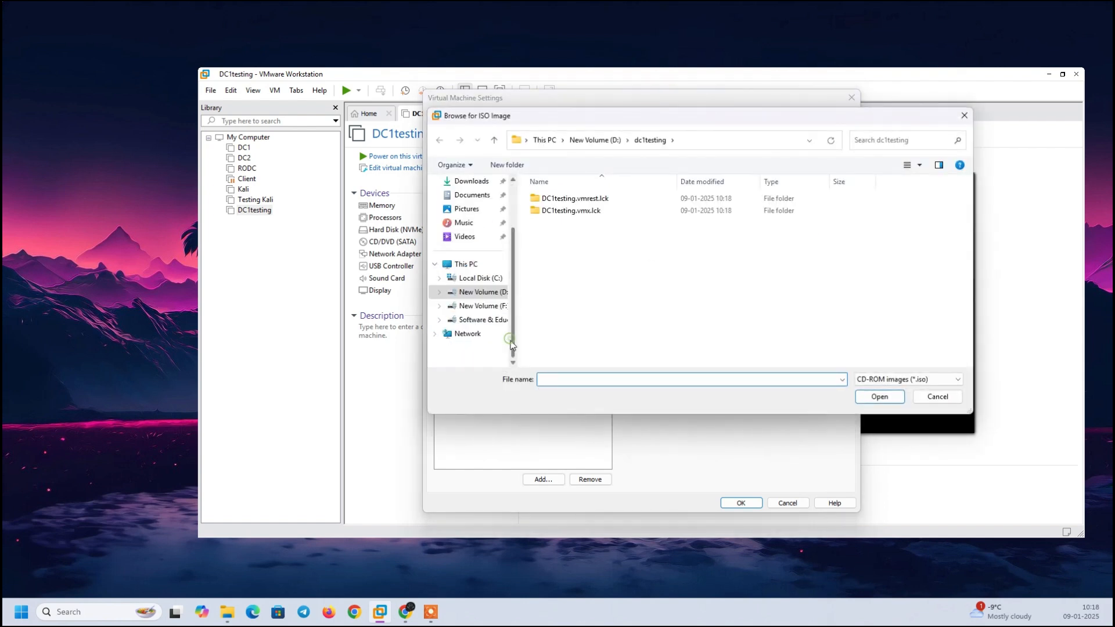
pyautogui.click(479, 320)
pyautogui.doubleClick(939, 215)
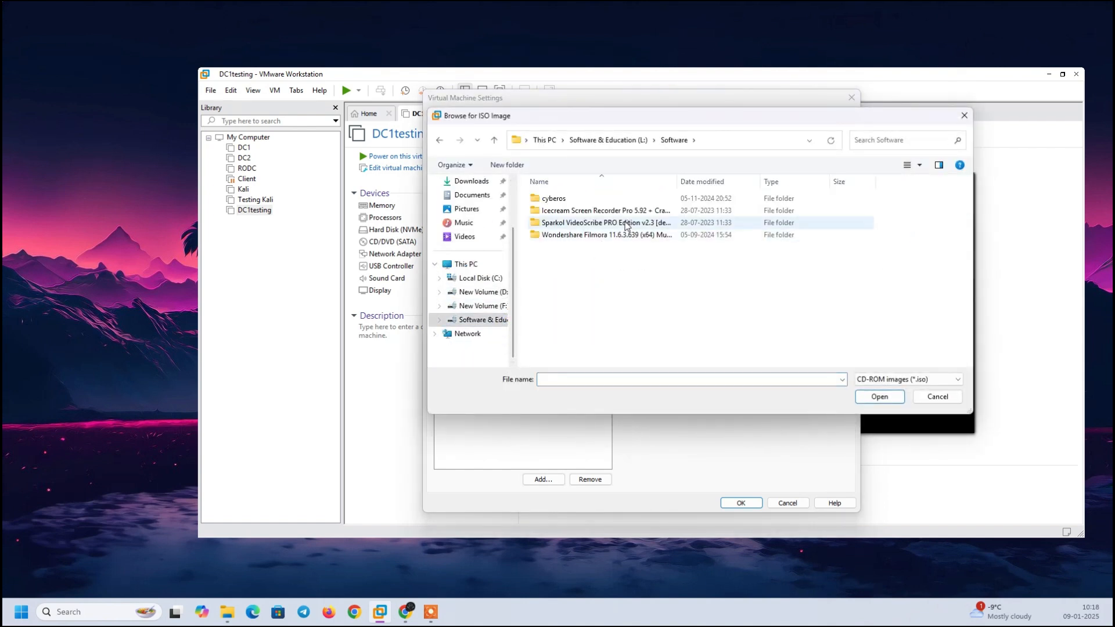
pyautogui.doubleClick(560, 198)
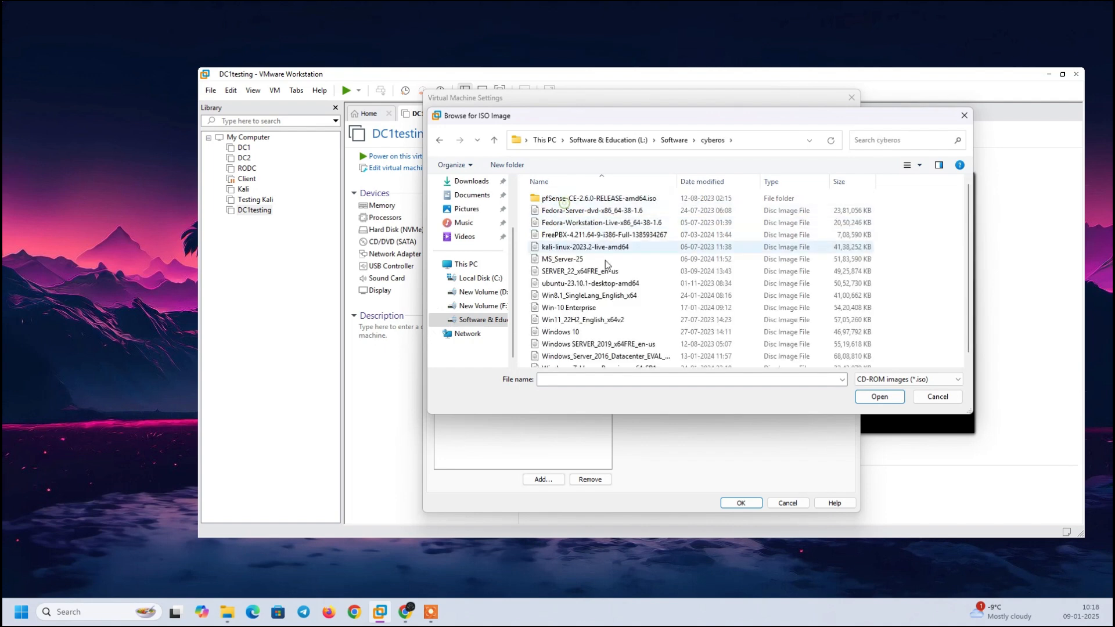
pyautogui.click(598, 343)
pyautogui.click(879, 397)
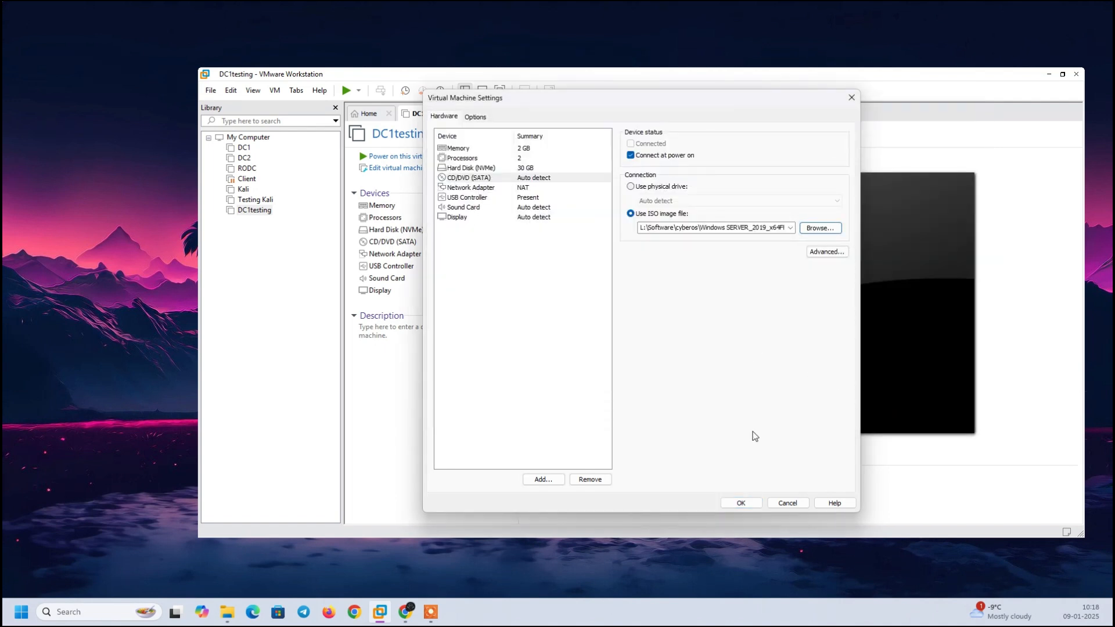
pyautogui.click(749, 503)
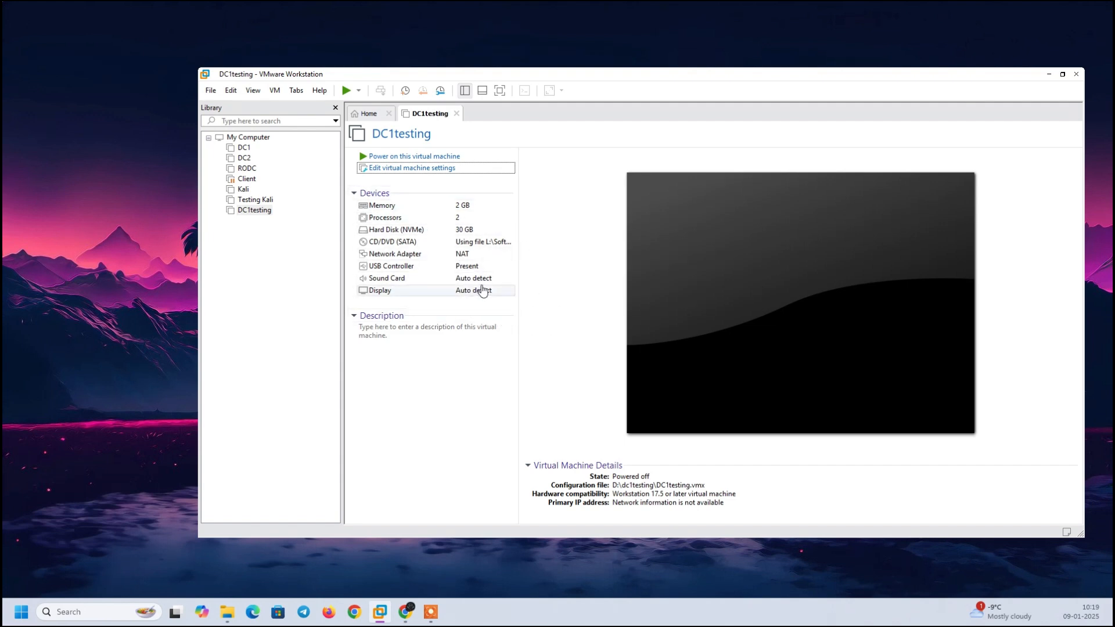
# Raise DC1testing's memory to 3824 MB in the VM settings.
pyautogui.click(422, 209)
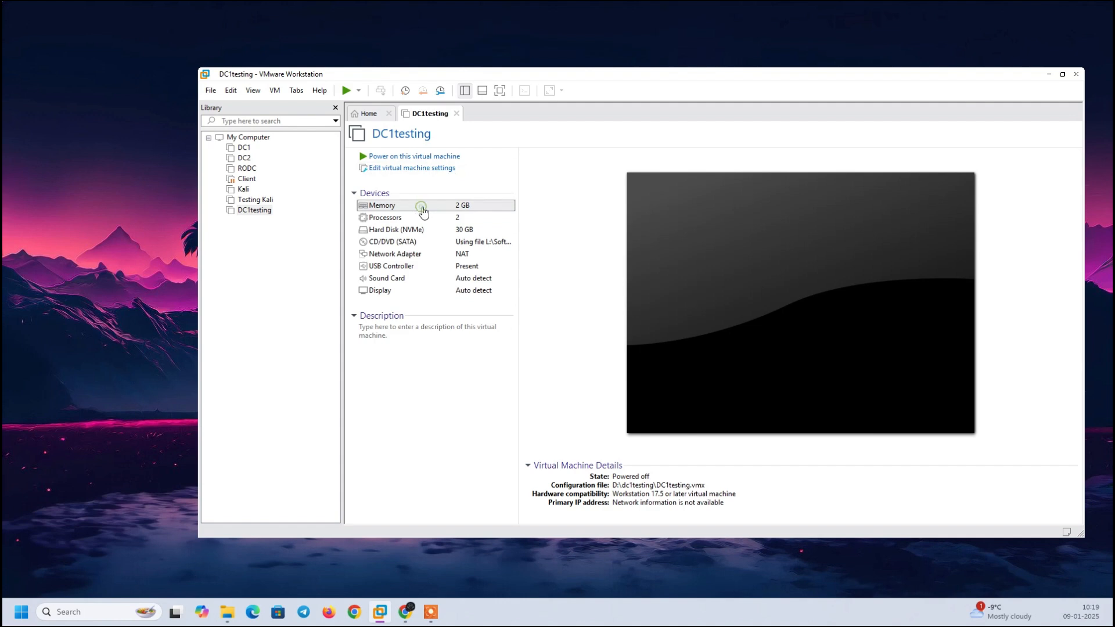
pyautogui.doubleClick(423, 211)
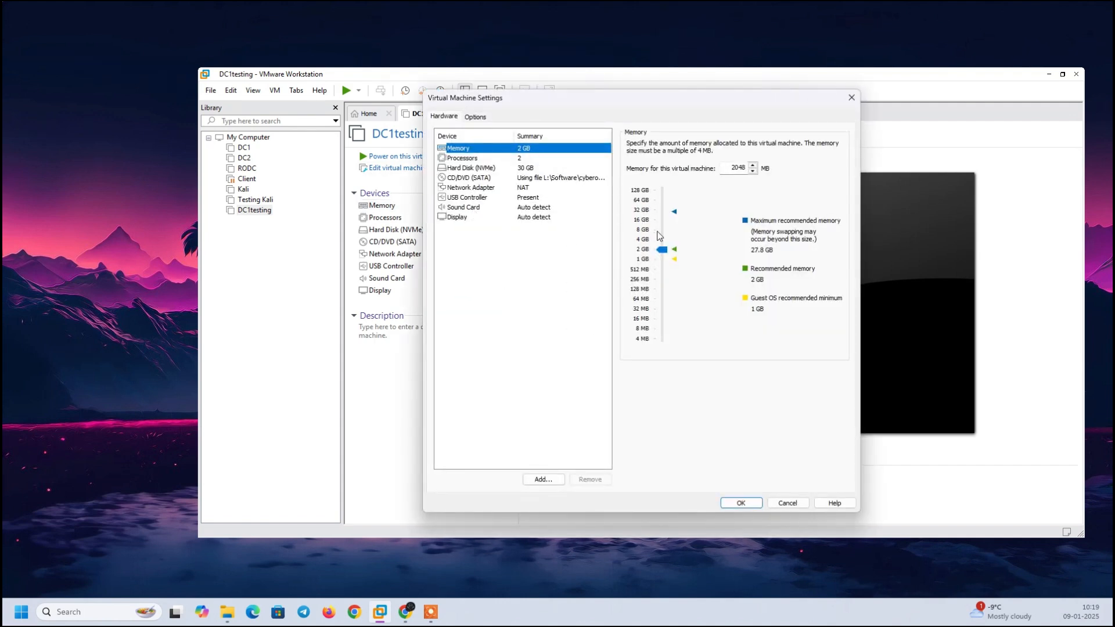
pyautogui.moveTo(662, 250); pyautogui.dragTo(661, 240)
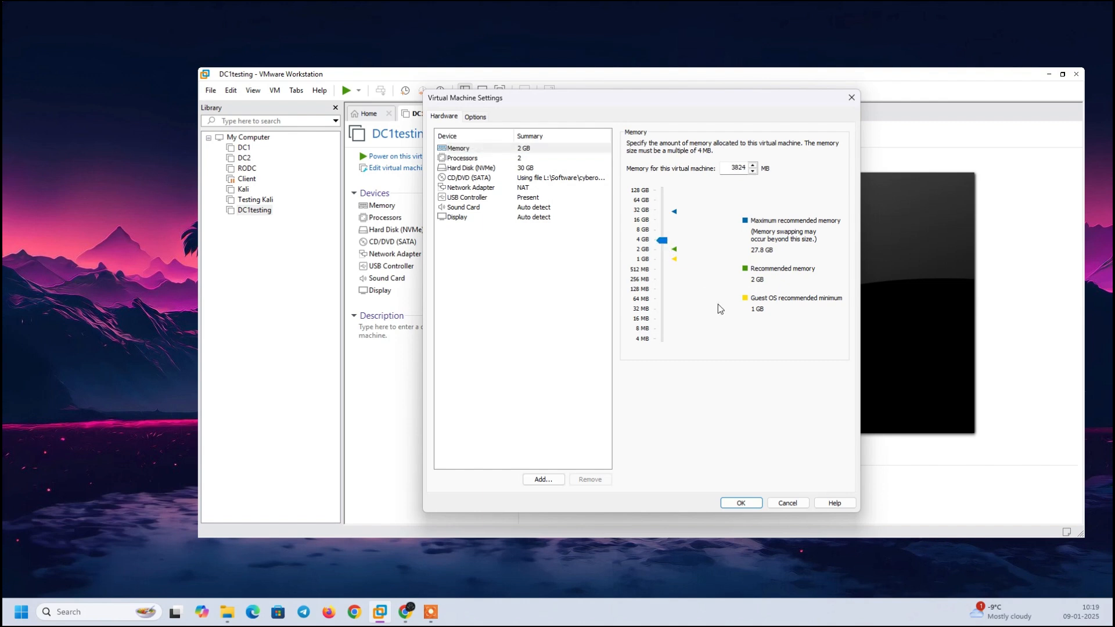
pyautogui.click(746, 503)
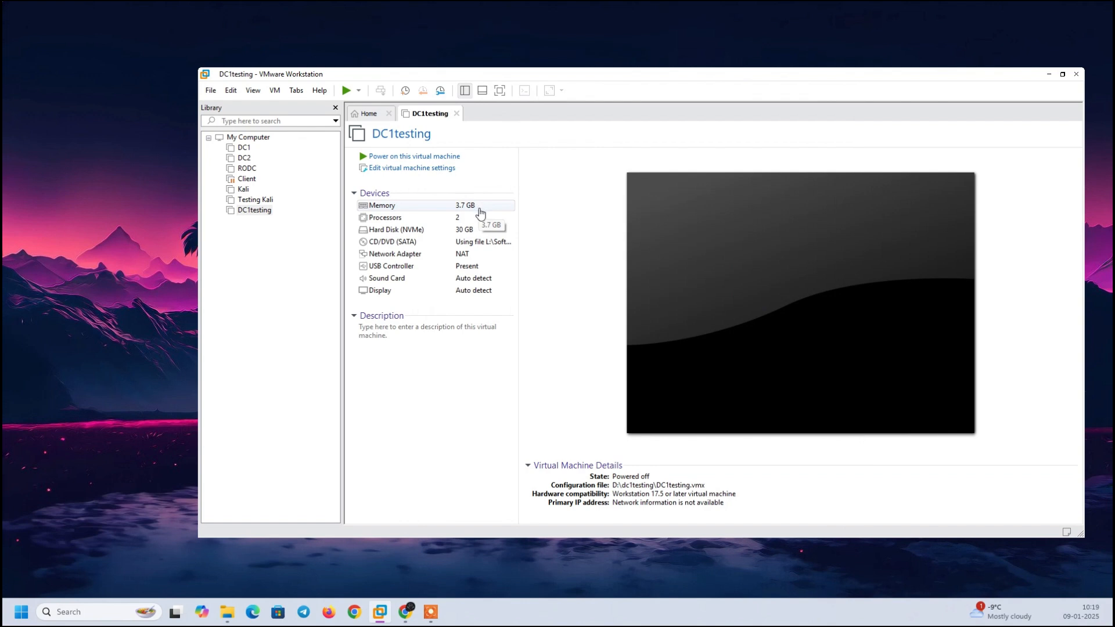
# Power on DC1testing, boot it from the Windows Server DVD, and dismiss the installation hint bar.
pyautogui.click(435, 162)
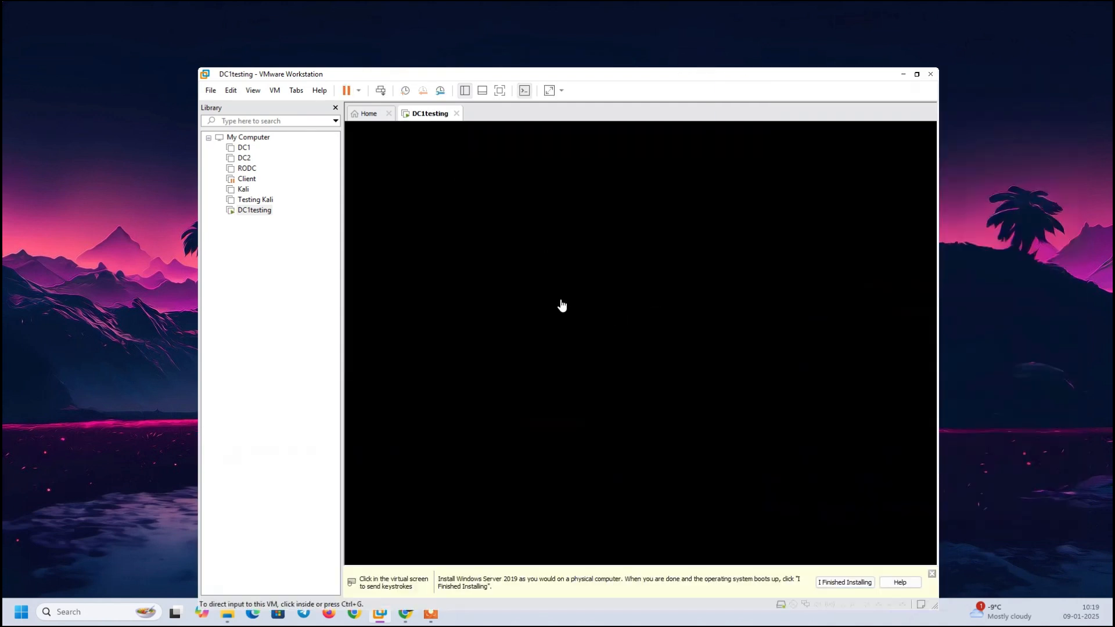
pyautogui.click(561, 302)
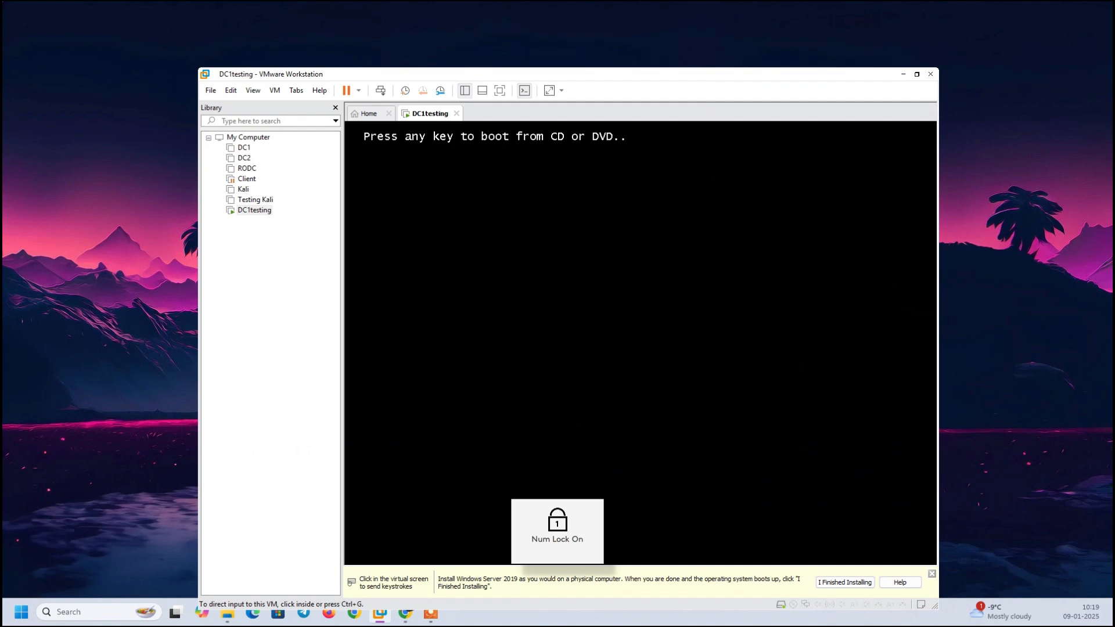
pyautogui.press('Return')
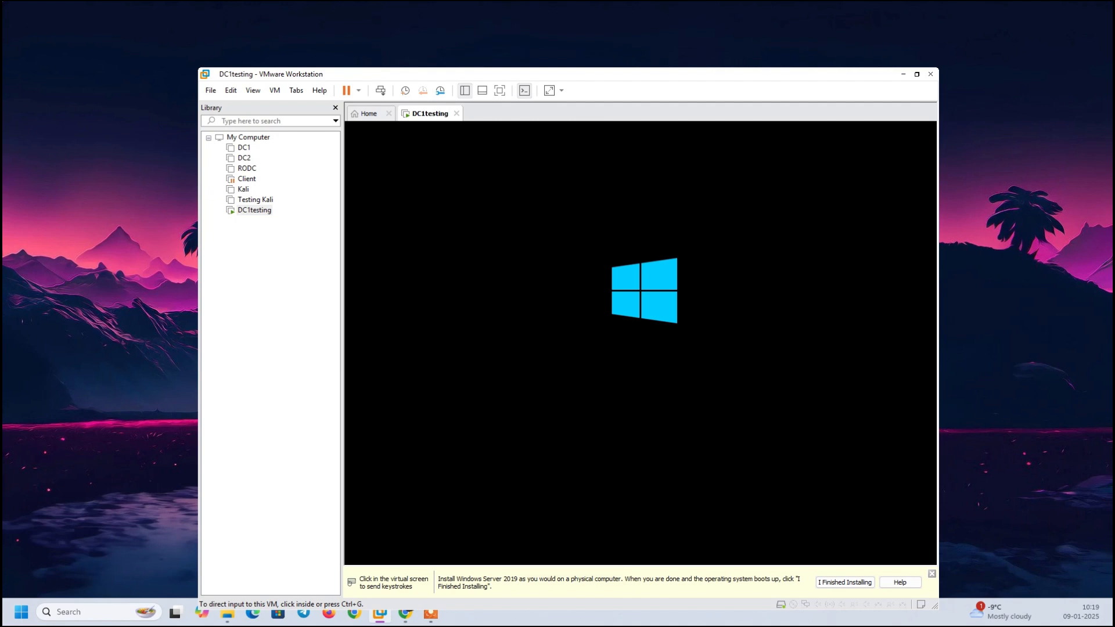
pyautogui.click(831, 584)
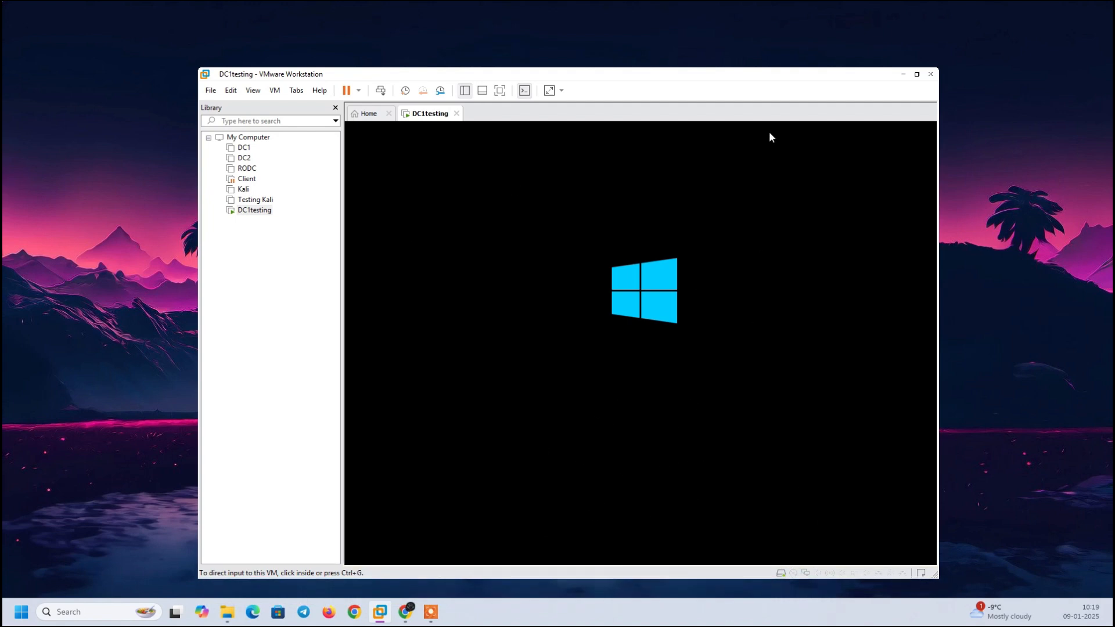
# Maximize the VMware window, center Windows Setup, accept English (United States) defaults and choose Install now.
pyautogui.moveTo(917, 75)
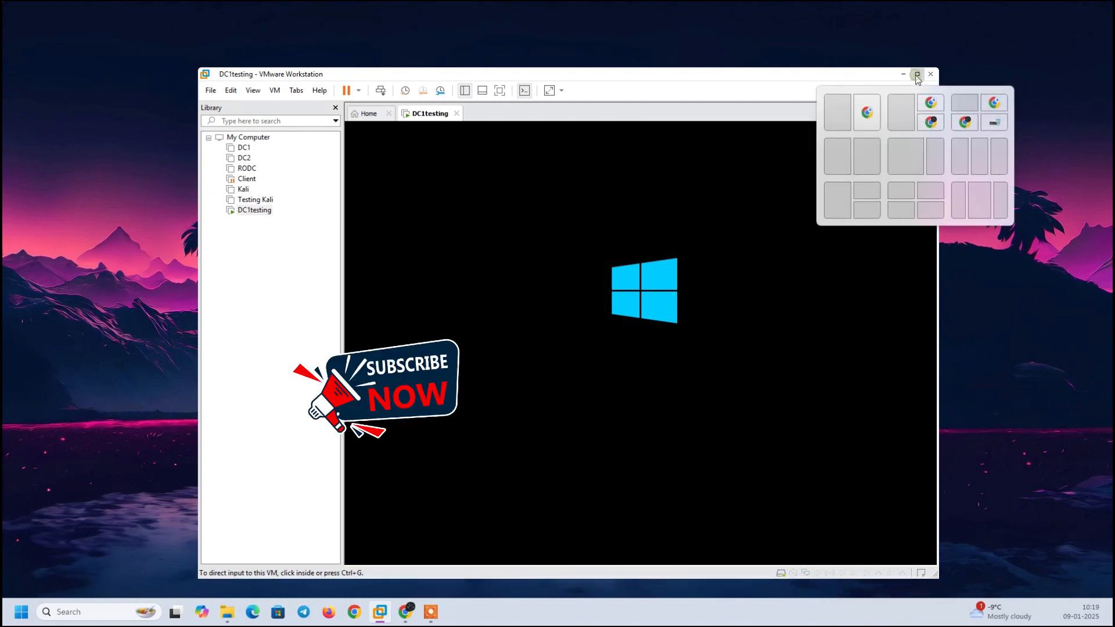
pyautogui.click(917, 76)
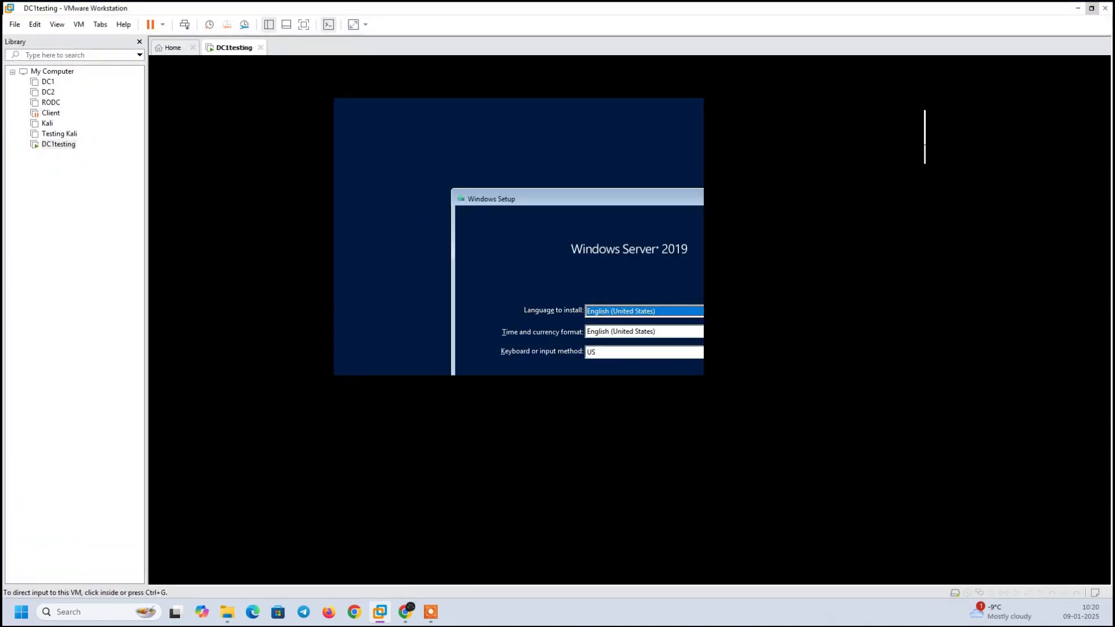
pyautogui.press('Num_Lock')
pyautogui.press('Num_Lock')
pyautogui.press('Num_Lock')
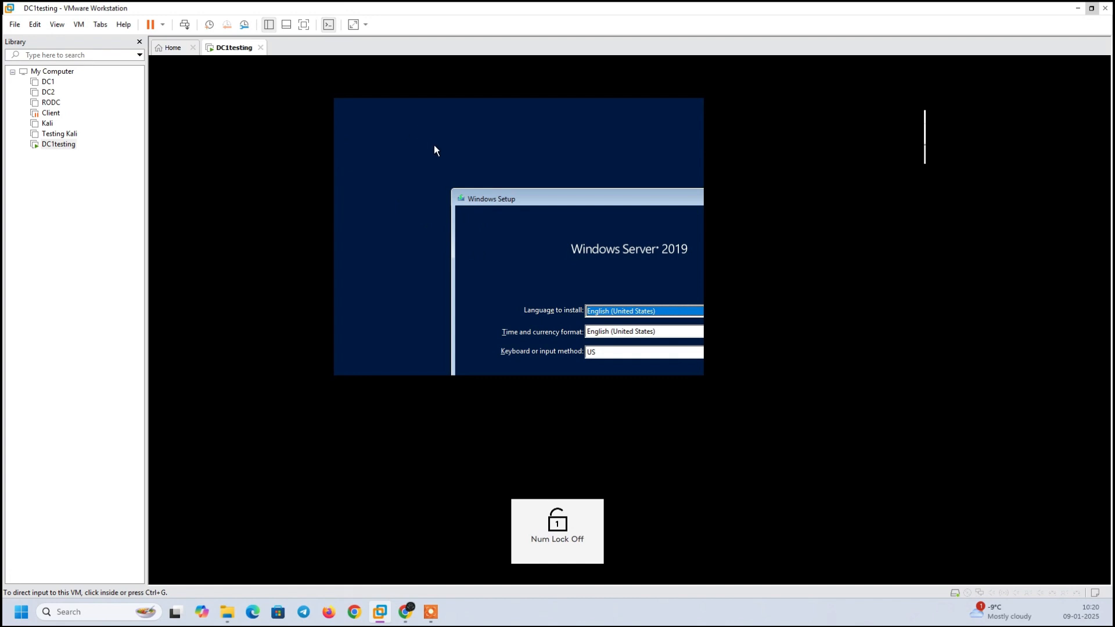
pyautogui.moveTo(554, 210); pyautogui.dragTo(453, 112)
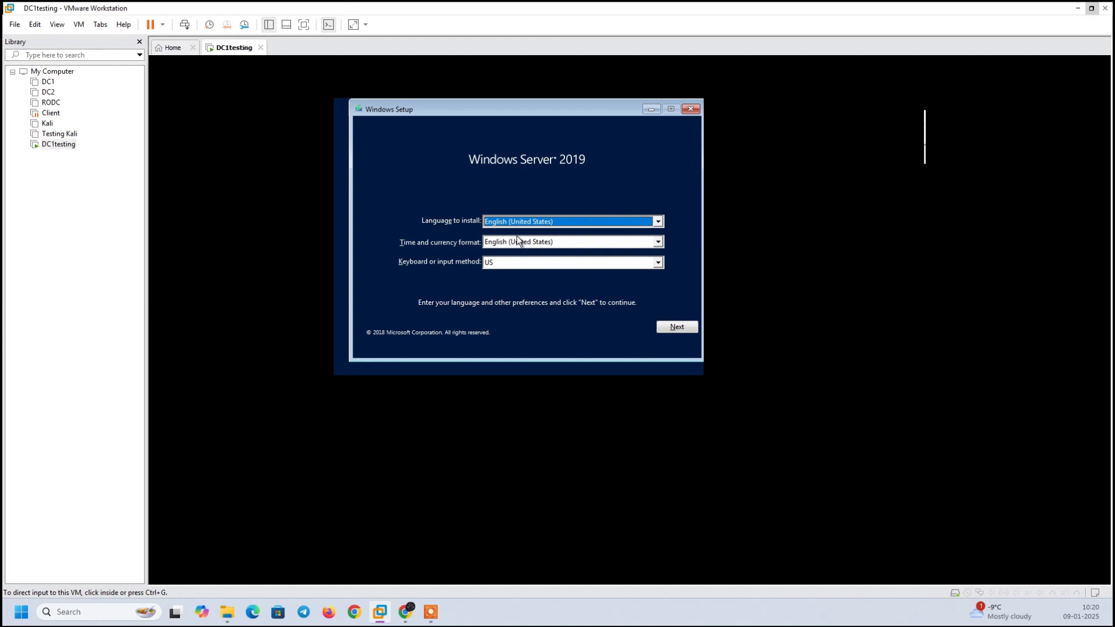
pyautogui.click(674, 329)
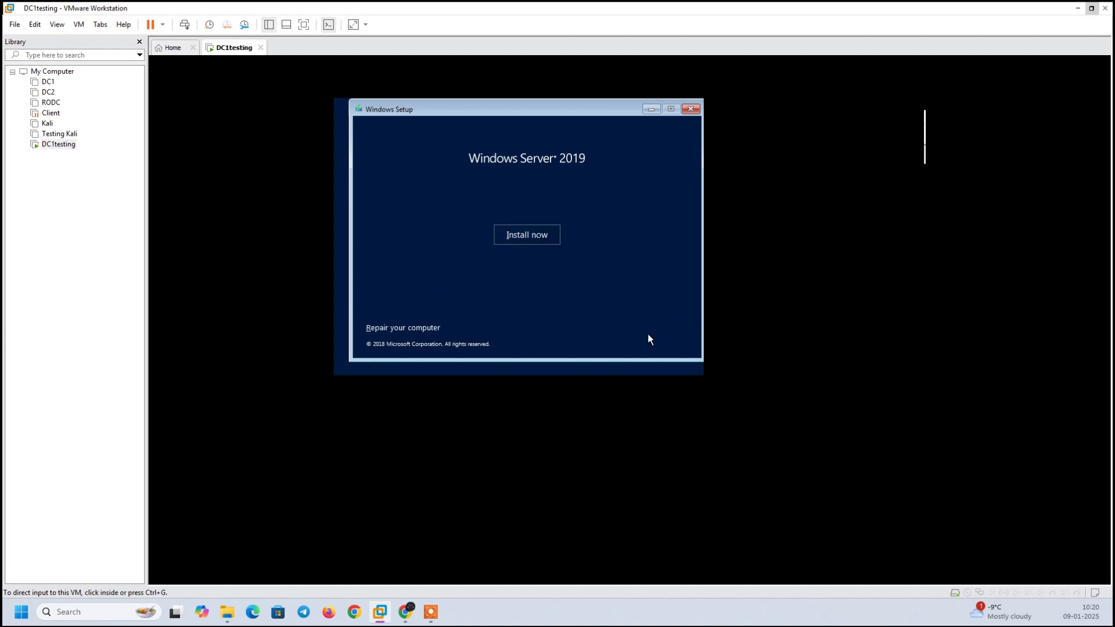
pyautogui.click(533, 236)
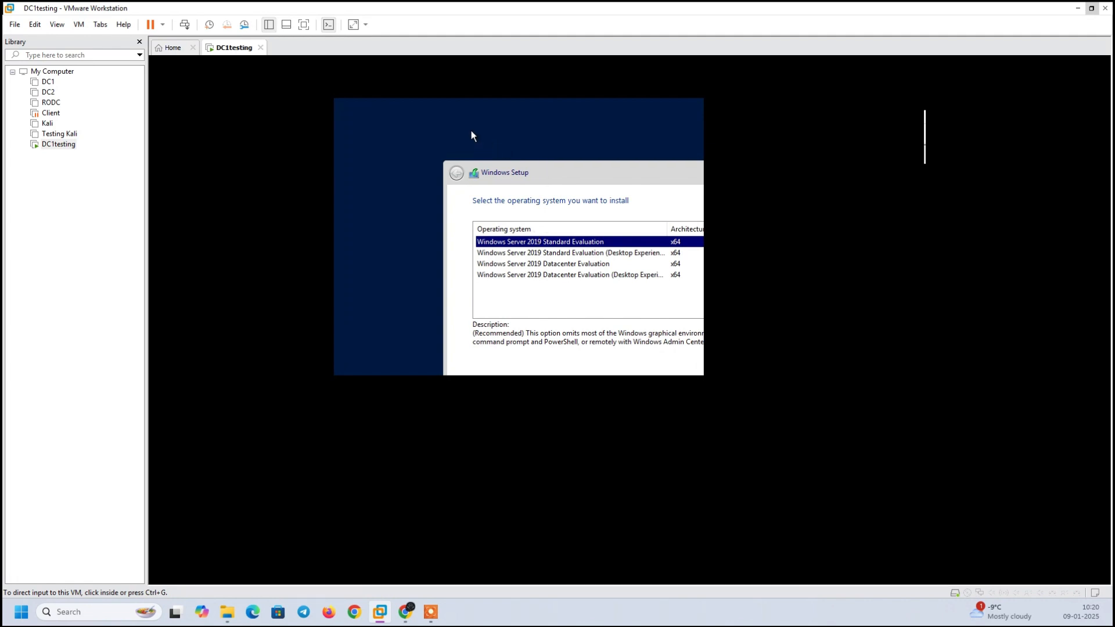
# Compare the listed editions, then pick Standard Evaluation (Desktop Experience) and continue.
pyautogui.press('Num_Lock')
pyautogui.press('Num_Lock')
pyautogui.press('Num_Lock')
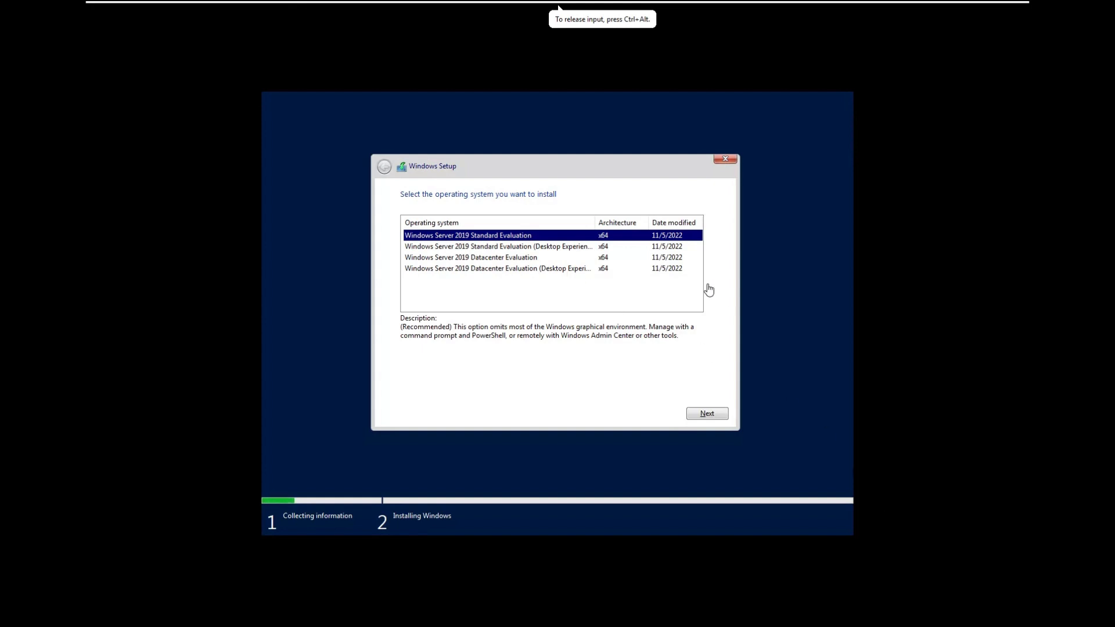
pyautogui.click(541, 245)
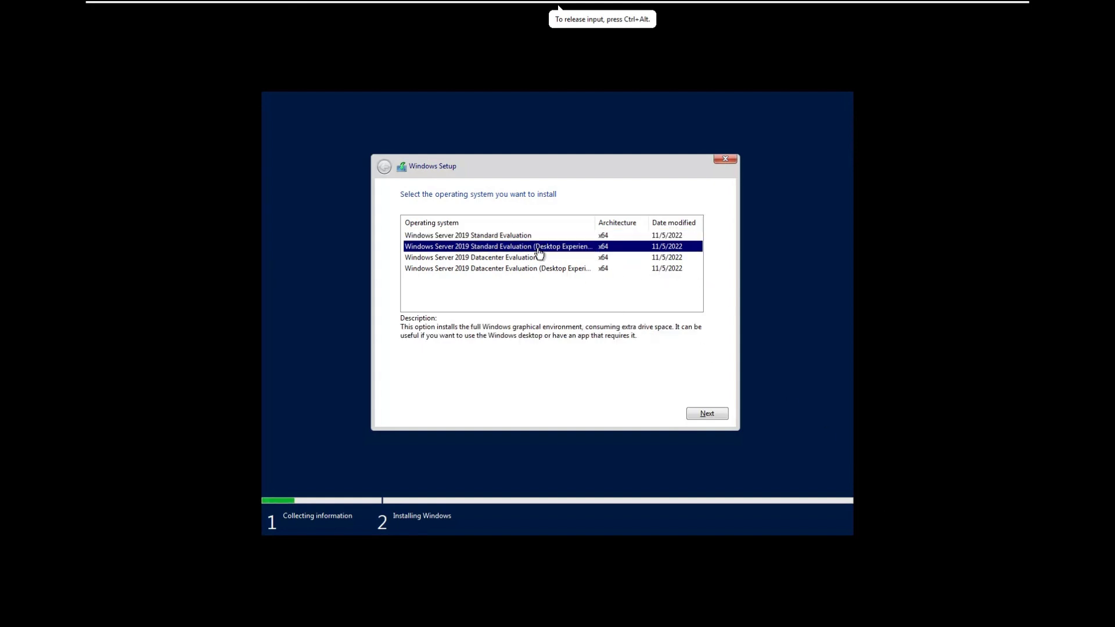
pyautogui.click(527, 238)
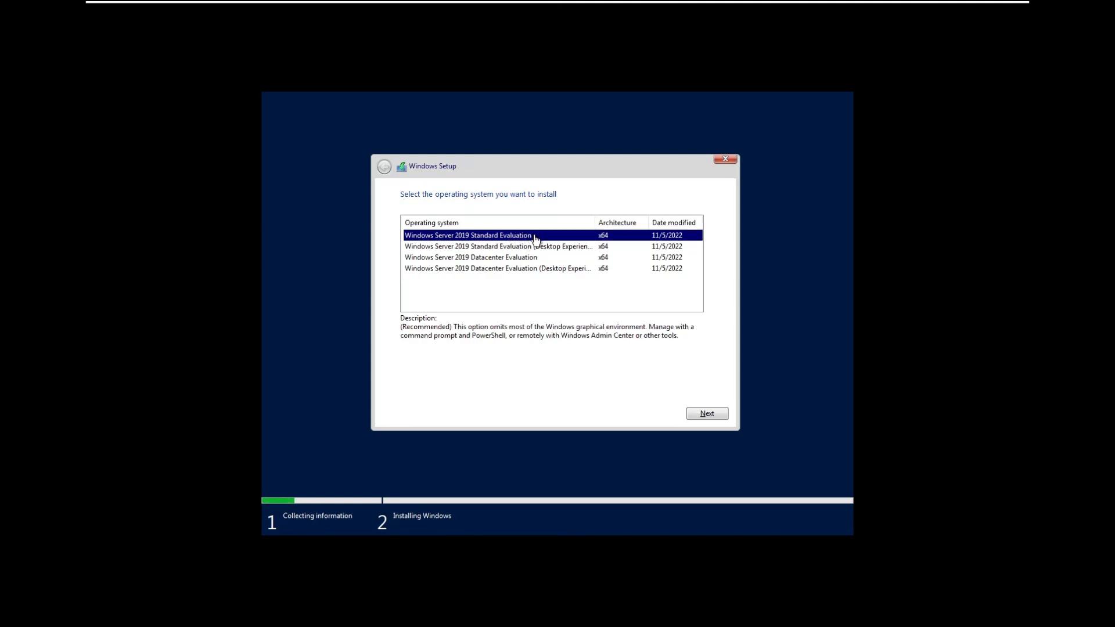
pyautogui.click(546, 247)
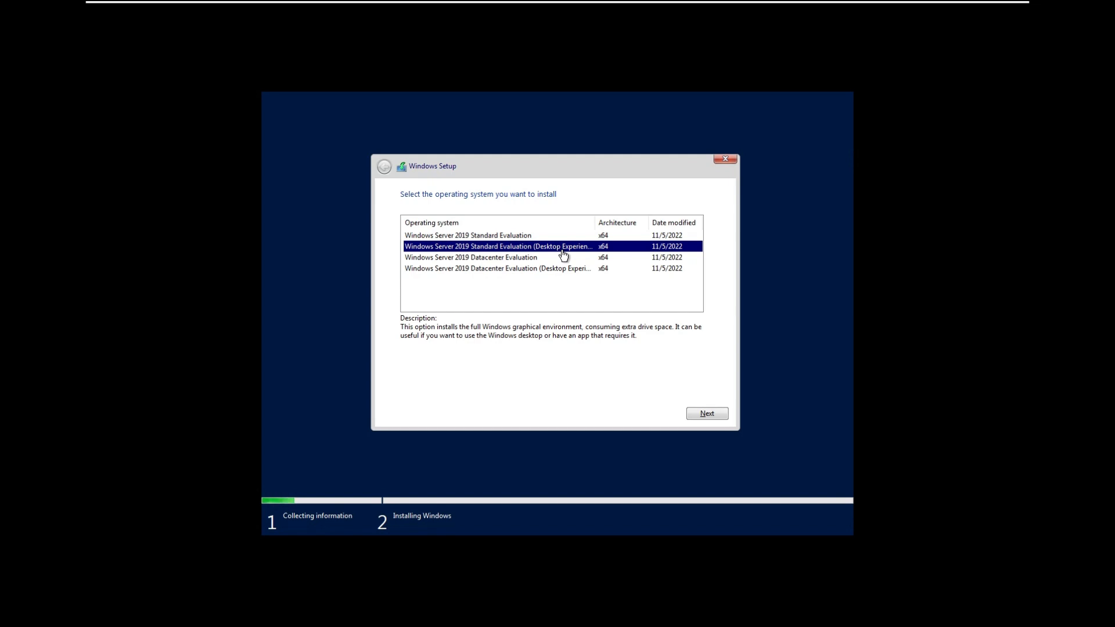
pyautogui.click(528, 259)
pyautogui.click(542, 277)
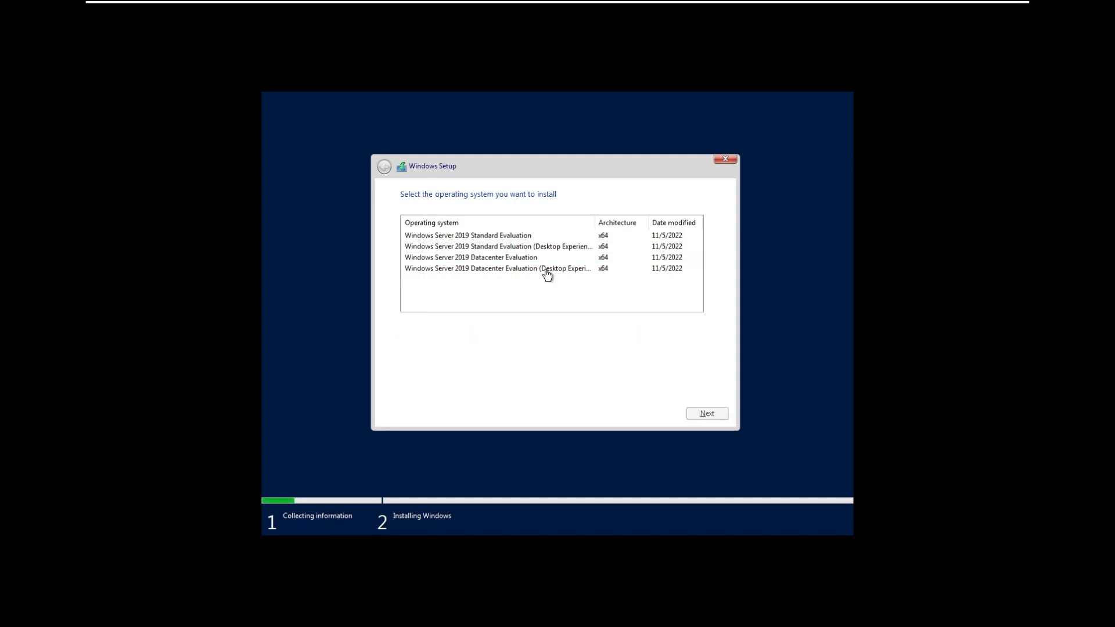
pyautogui.click(545, 271)
pyautogui.click(488, 236)
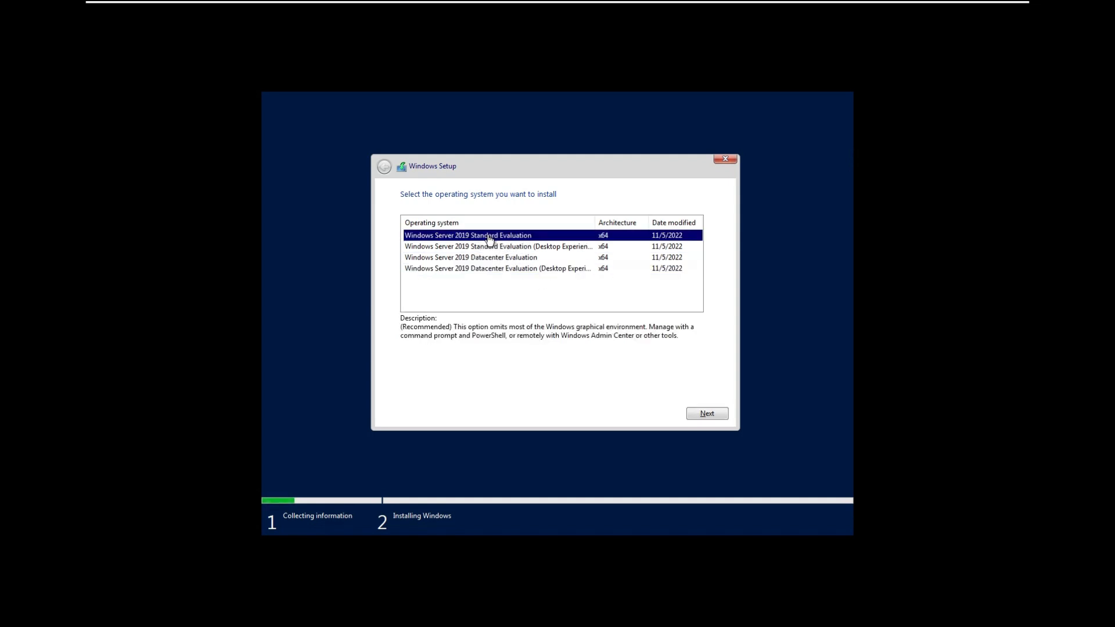
pyautogui.click(503, 248)
pyautogui.click(504, 258)
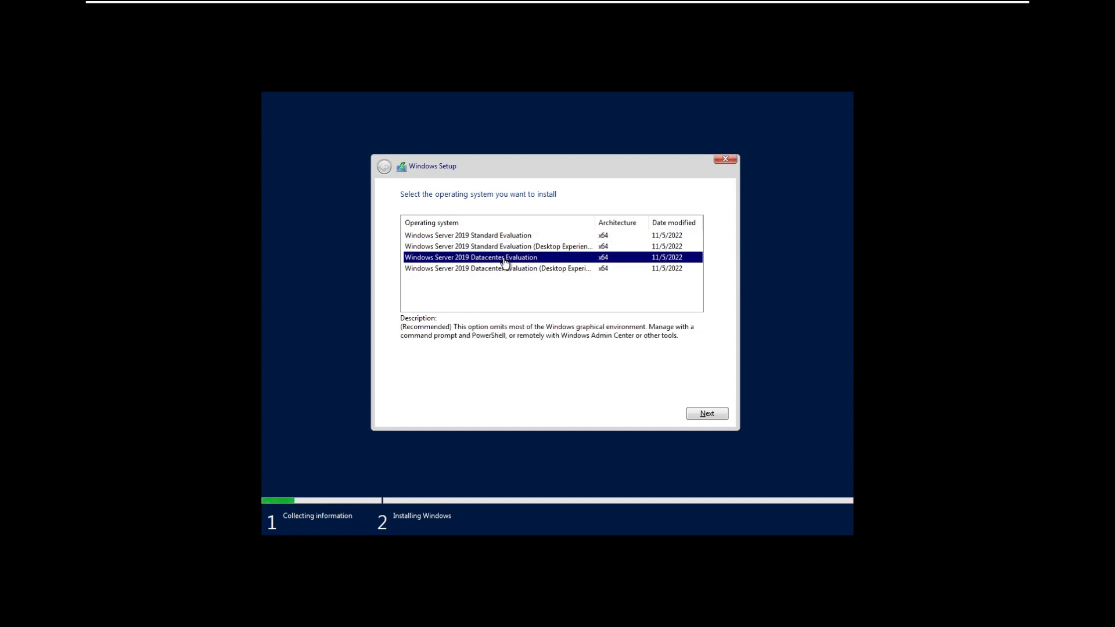
pyautogui.click(513, 270)
pyautogui.click(533, 248)
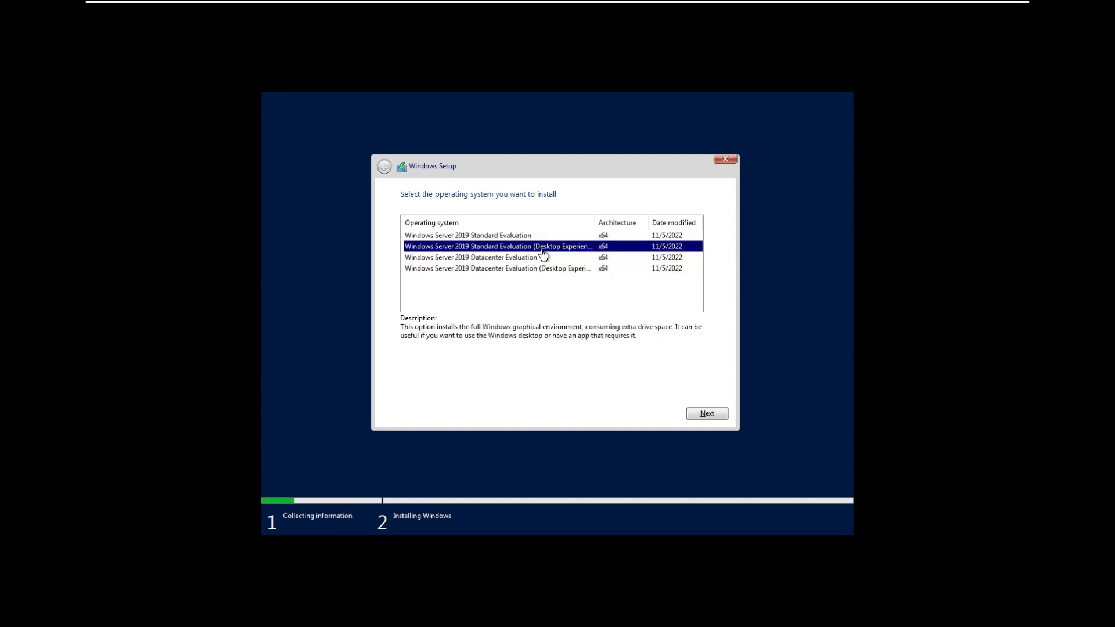
pyautogui.click(714, 411)
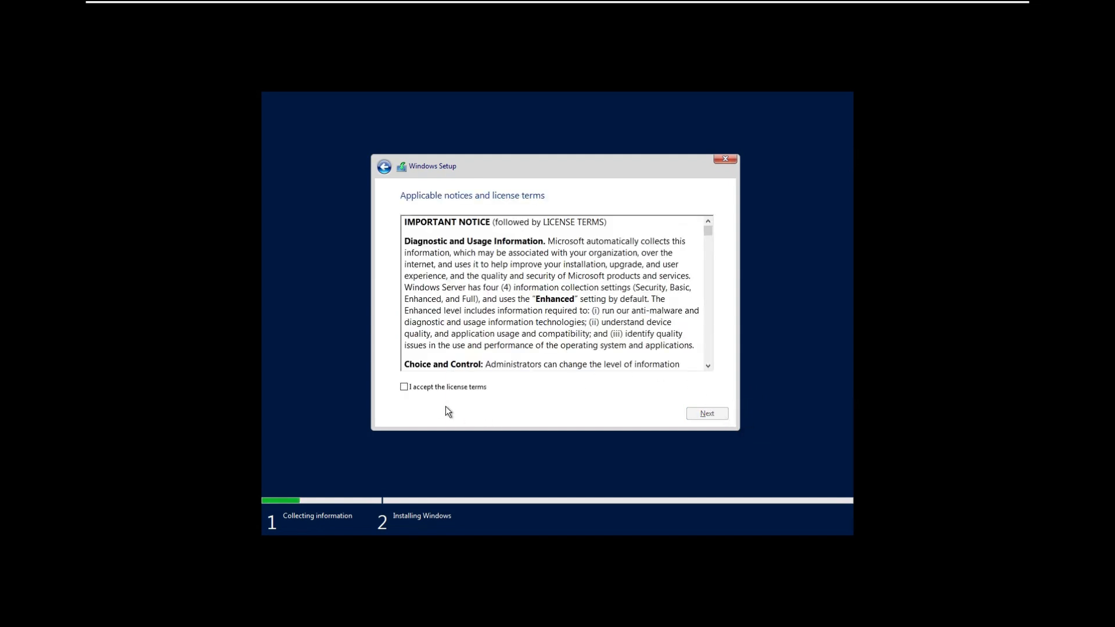
# Accept the license terms and run a Custom install onto Drive 0's unallocated space.
pyautogui.click(457, 385)
pyautogui.click(715, 416)
pyautogui.click(491, 303)
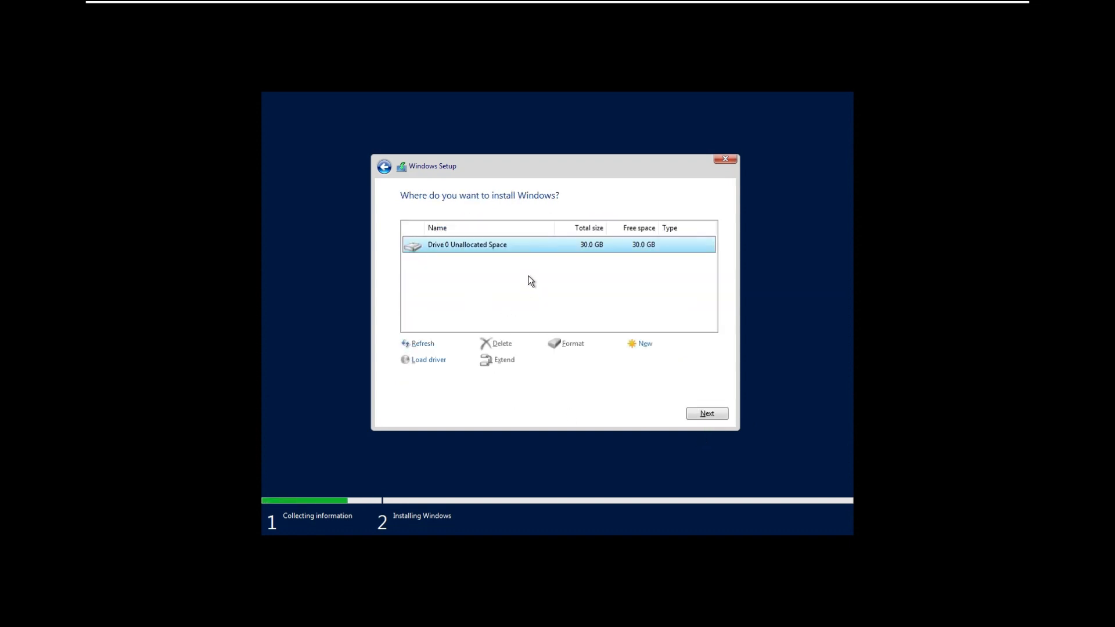
pyautogui.click(704, 412)
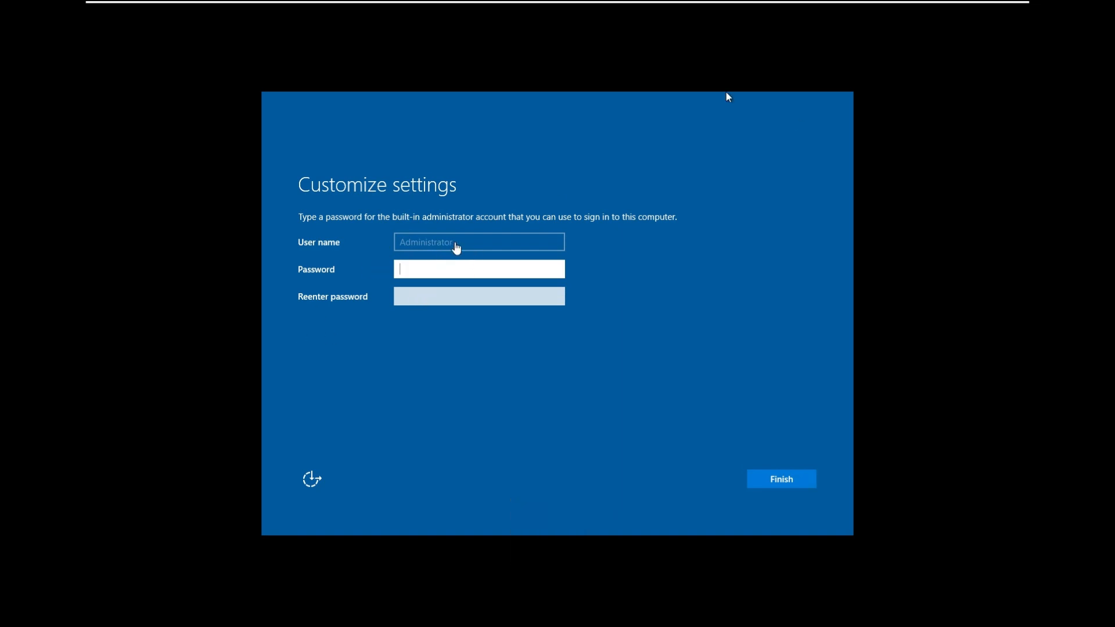
# Enter and confirm the Administrator account password, then finish setup.
pyautogui.click(417, 268)
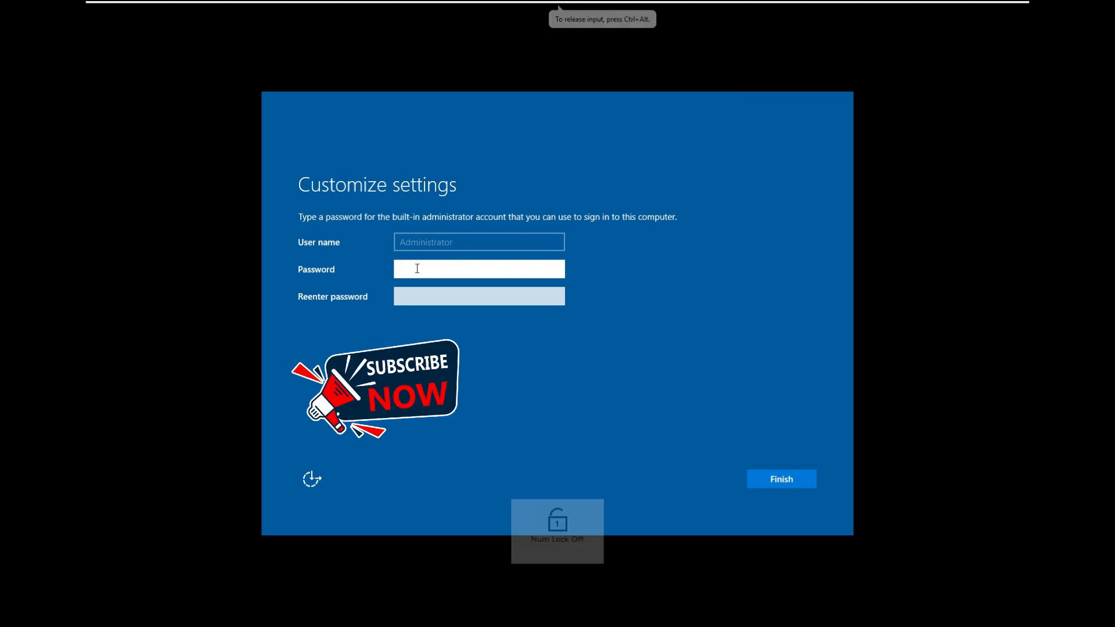
pyautogui.write('P@s')
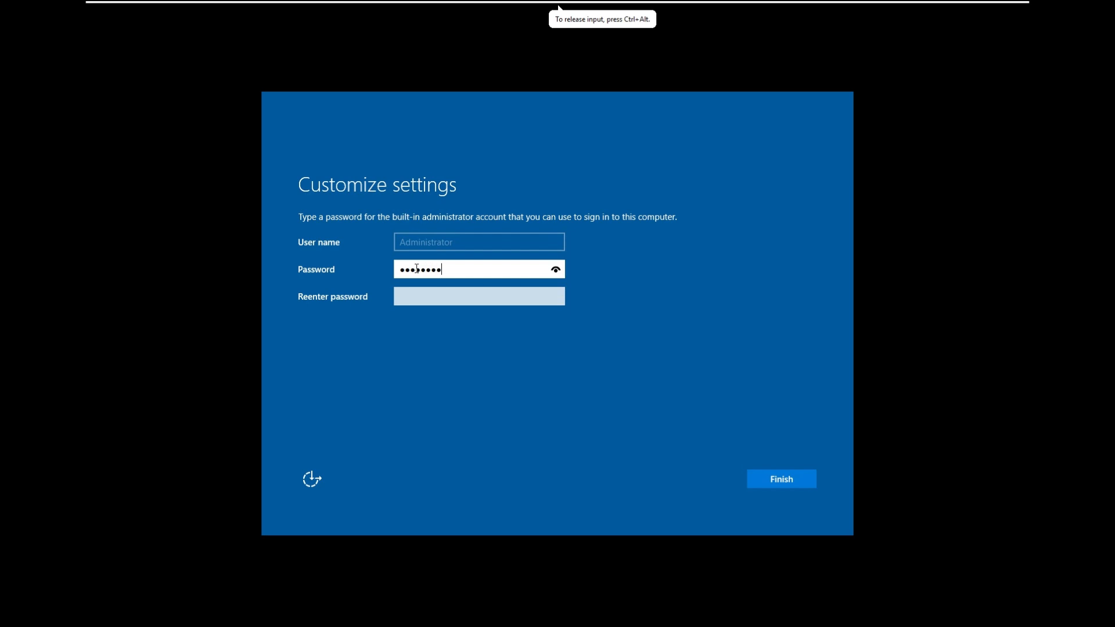
pyautogui.press('Tab')
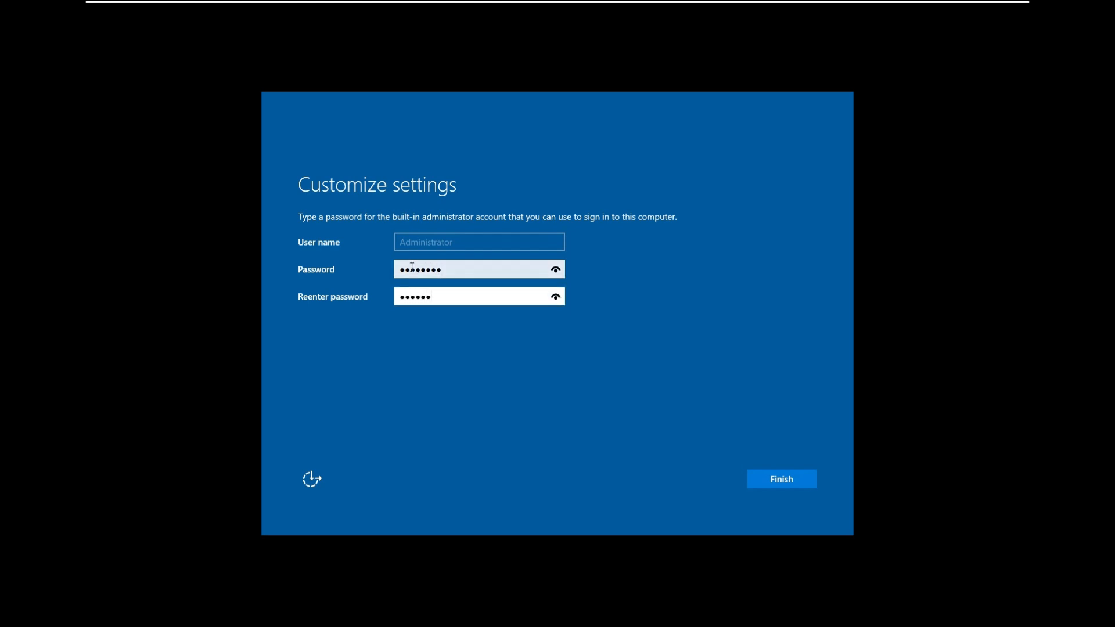
pyautogui.press('Return')
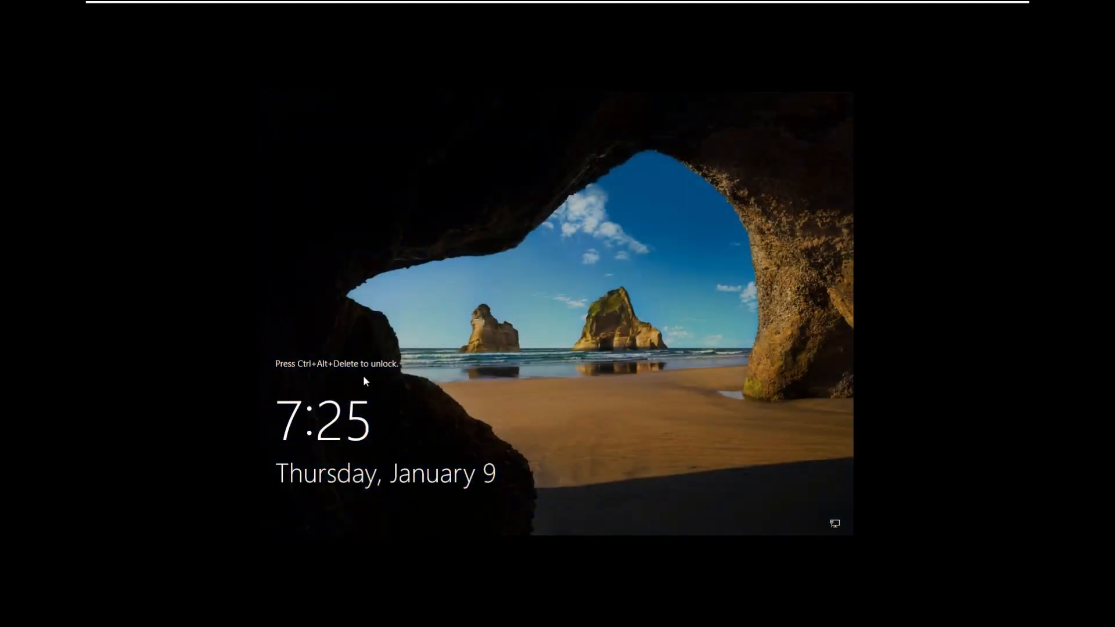
# Send Ctrl+Alt+Del and sign in as Administrator with the account password.
pyautogui.click(277, 370)
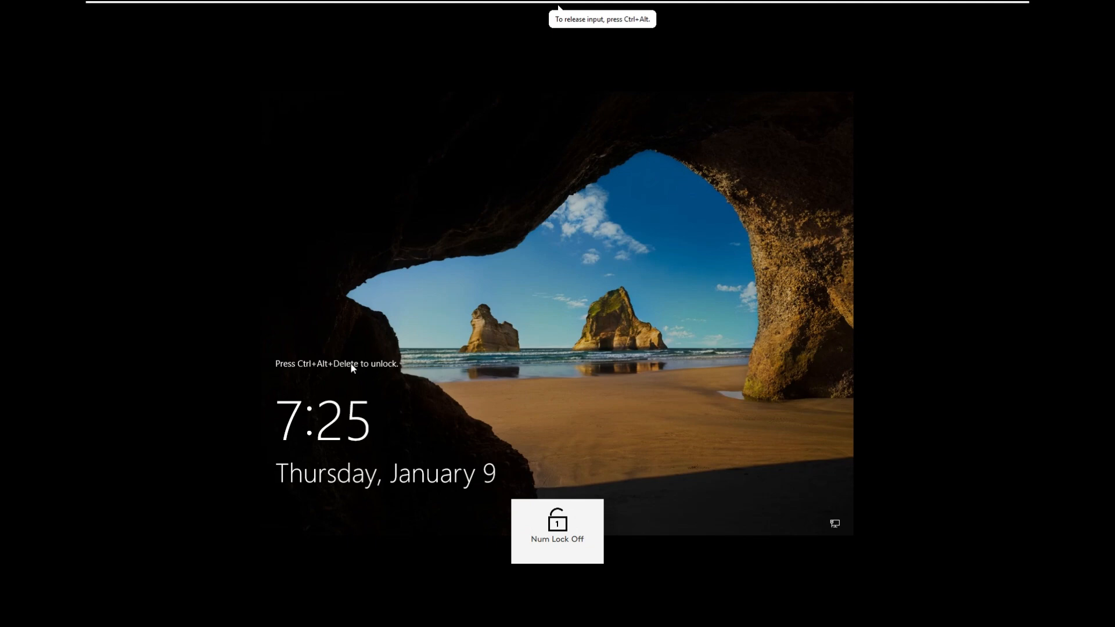
pyautogui.press('Num_Lock')
pyautogui.moveTo(351, 12)
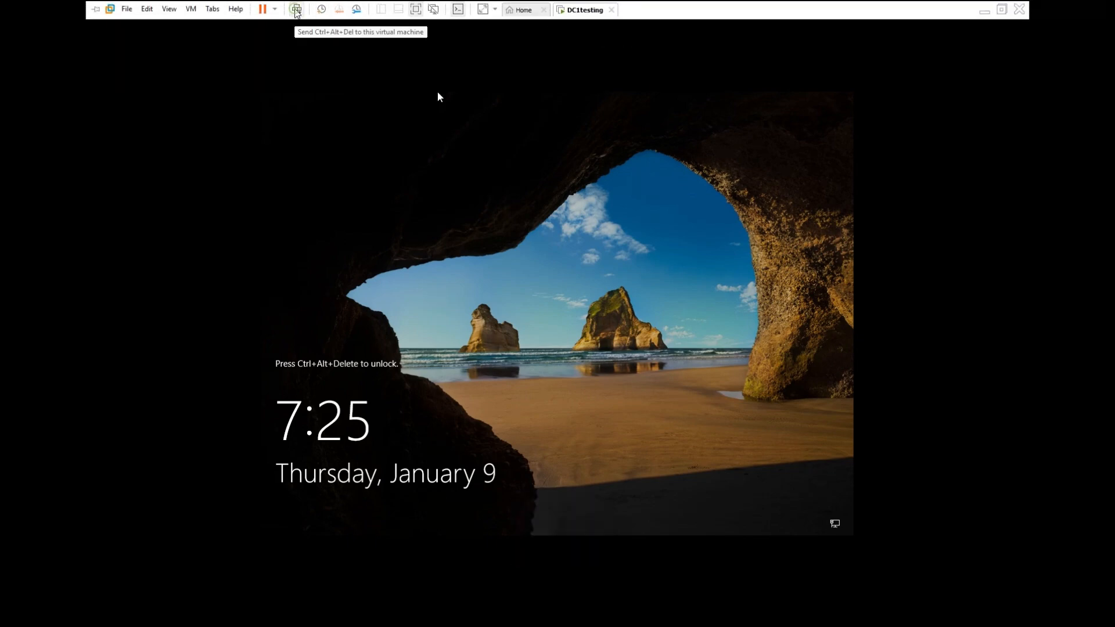
pyautogui.click(296, 10)
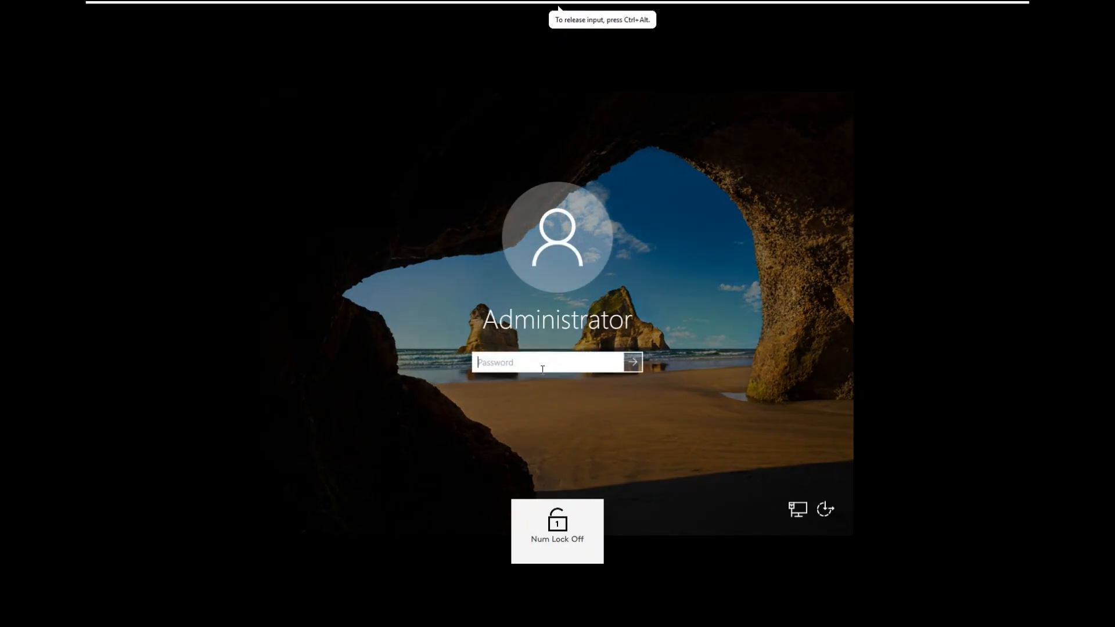
pyautogui.write('P')
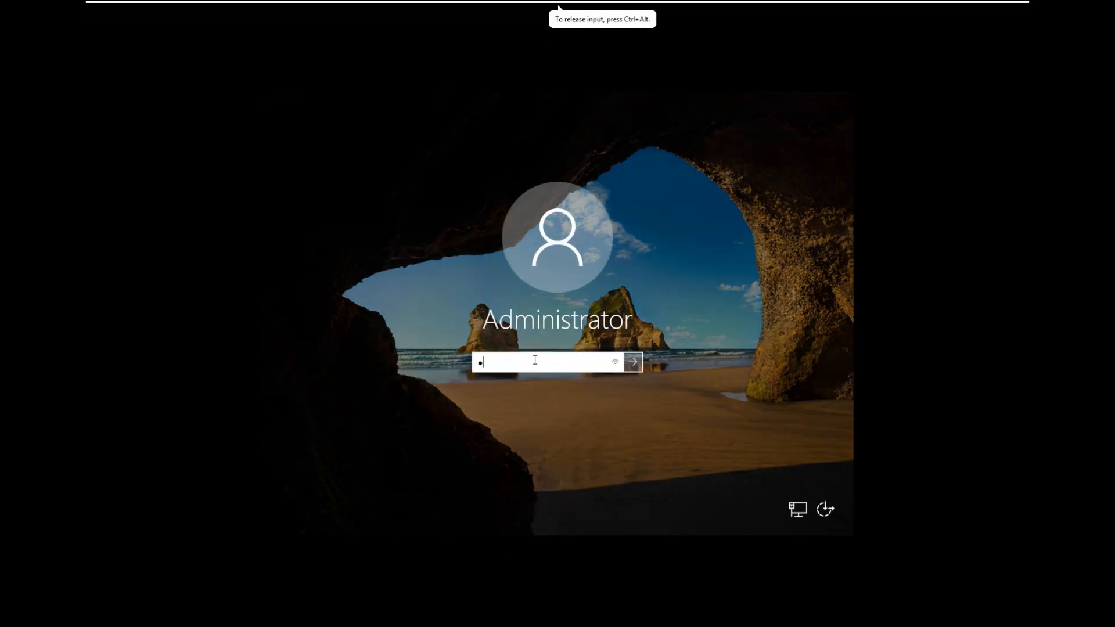
pyautogui.write('•••••')
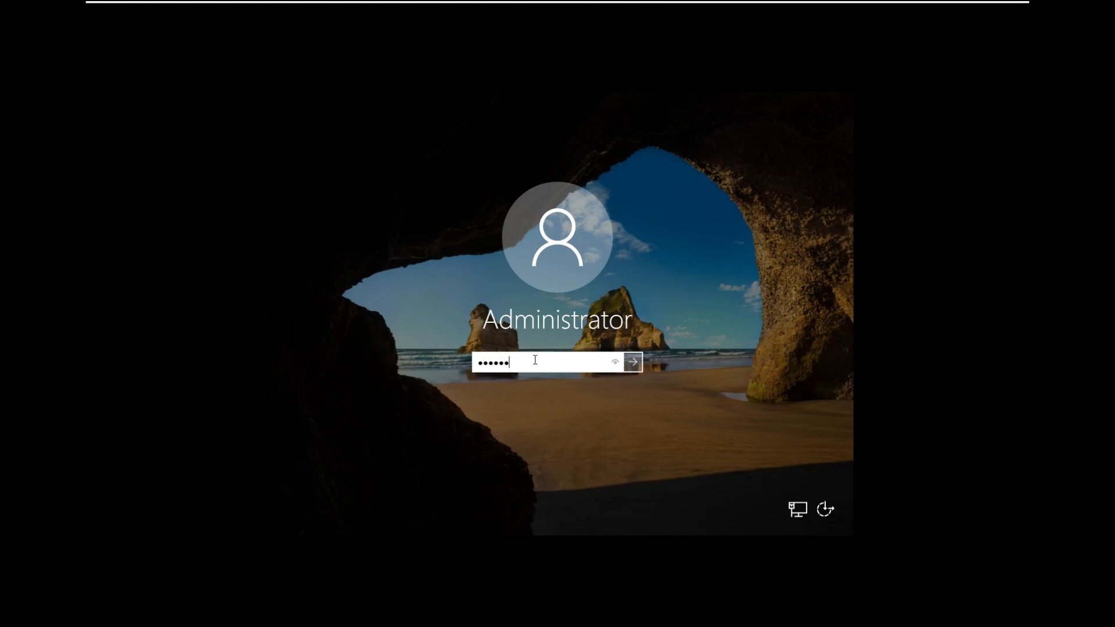
pyautogui.press('Return')
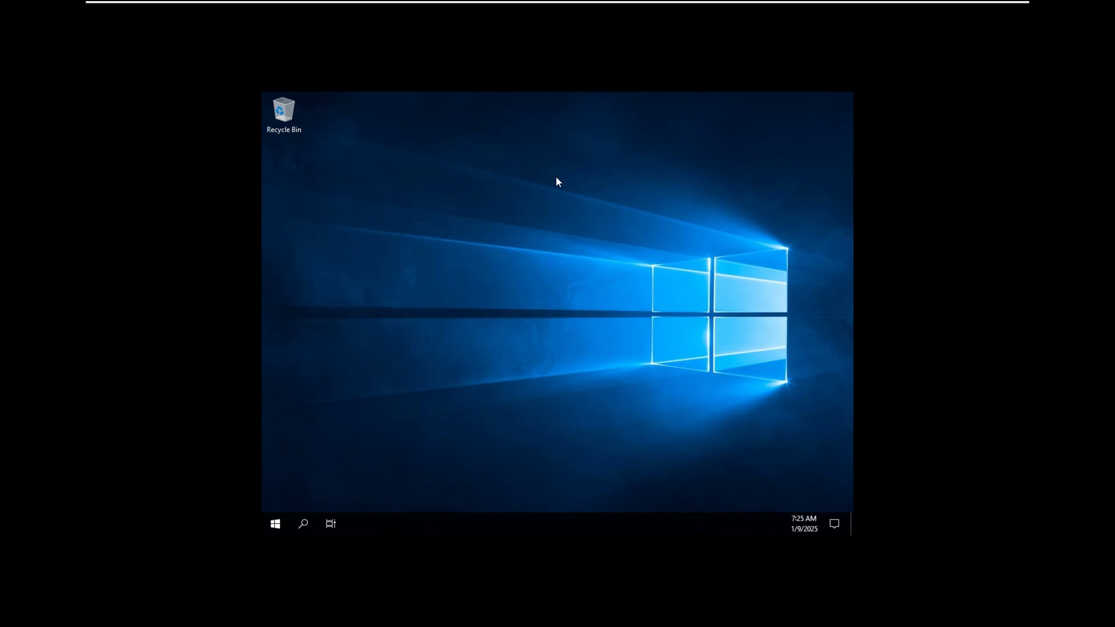
# Refresh the desktop and answer Yes to making the server discoverable on the network.
pyautogui.rightClick(725, 298)
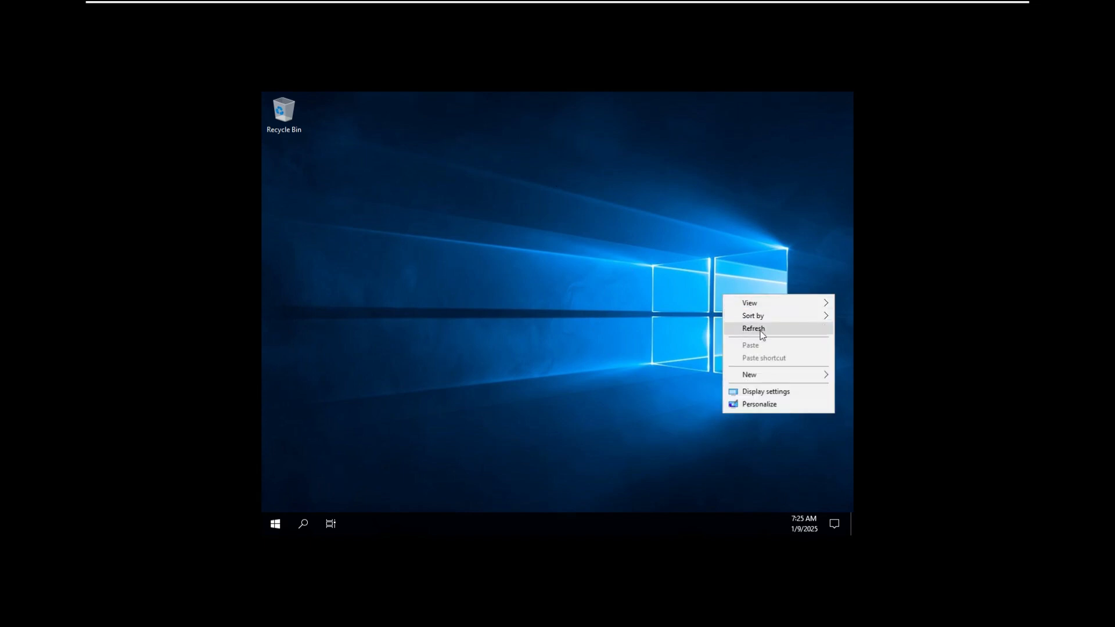
pyautogui.click(759, 327)
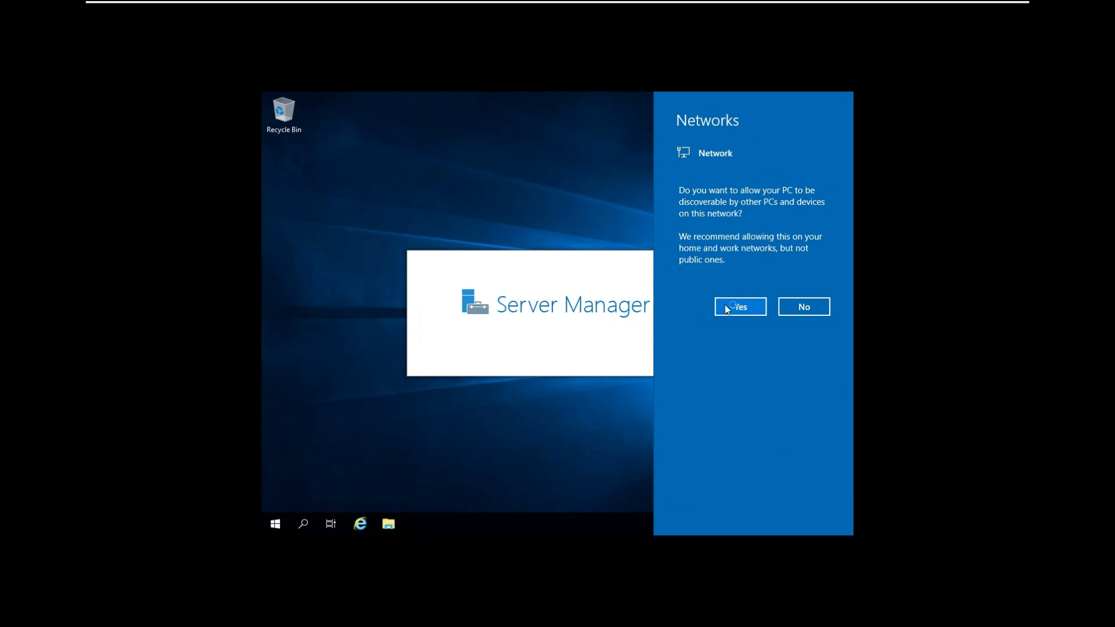
pyautogui.click(753, 305)
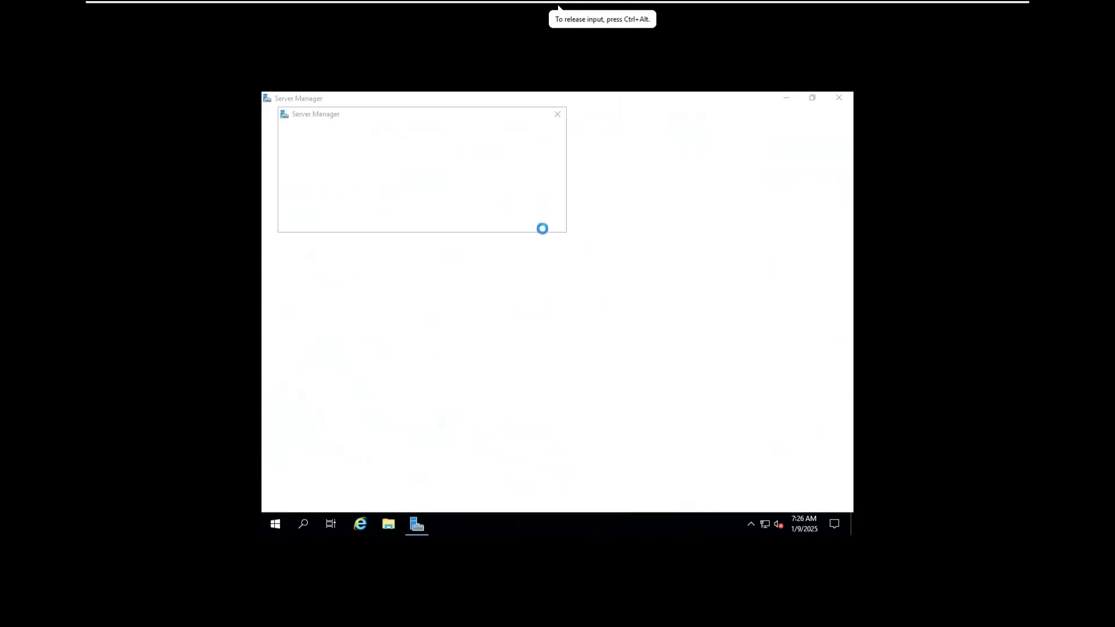
# Close the Windows Admin Center popup, open Local Server, and scroll through its Properties pane.
pyautogui.click(558, 114)
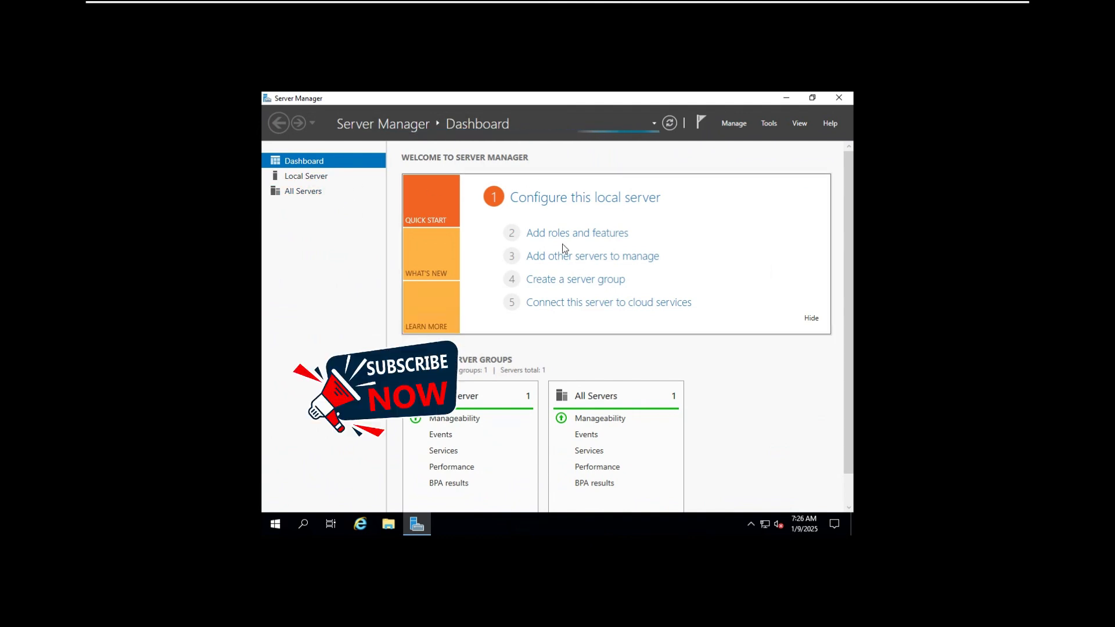
pyautogui.click(321, 181)
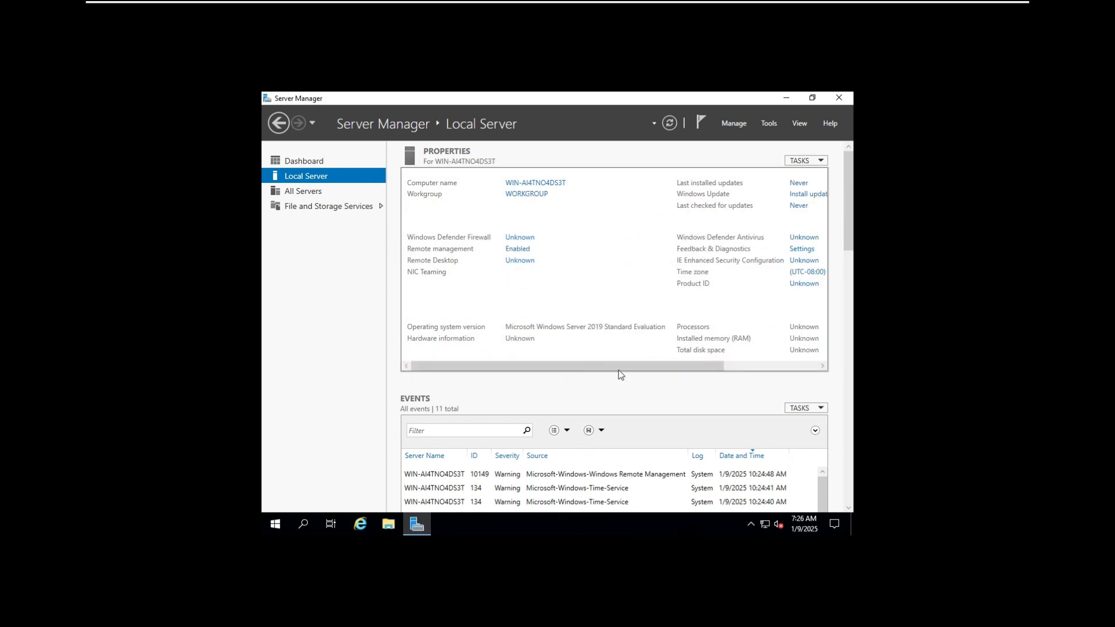
pyautogui.moveTo(619, 366); pyautogui.dragTo(755, 344)
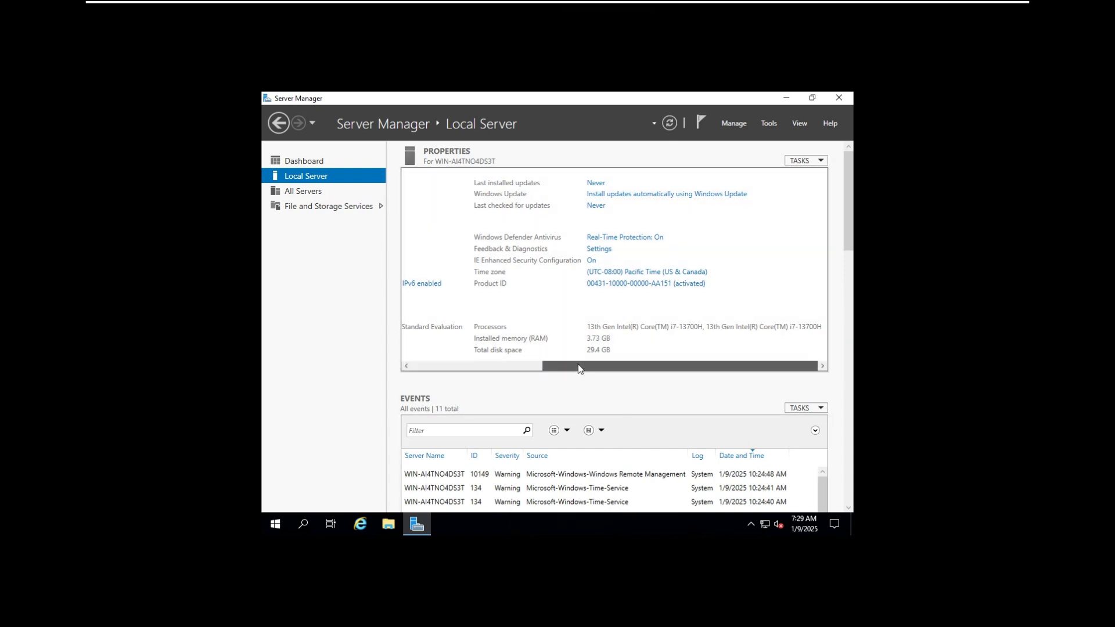
pyautogui.moveTo(578, 365); pyautogui.dragTo(602, 368)
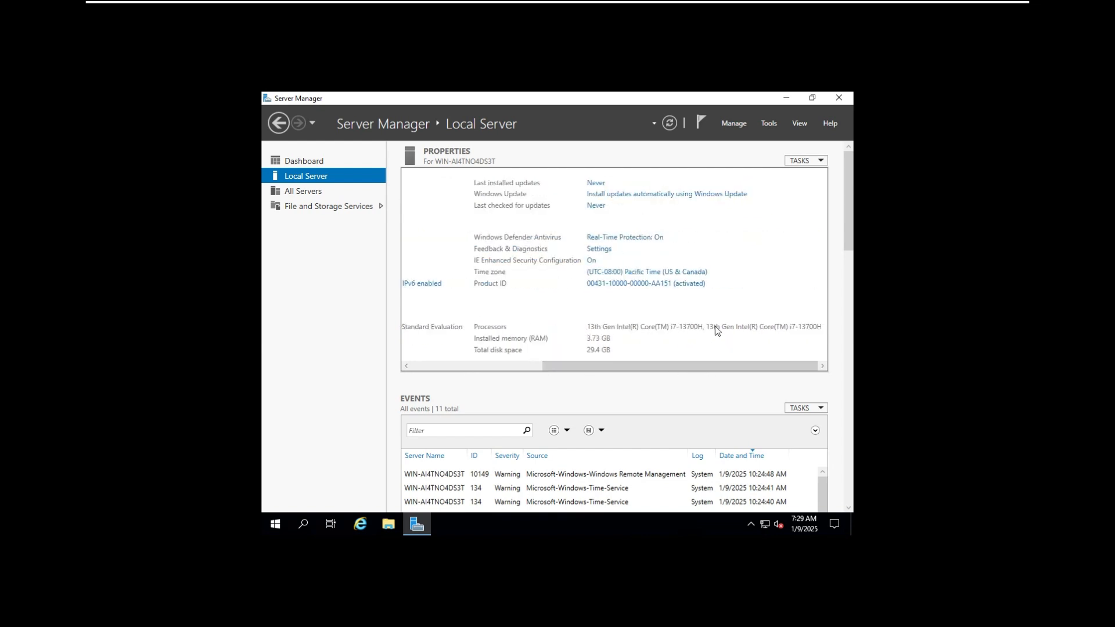
pyautogui.moveTo(749, 369); pyautogui.dragTo(787, 366)
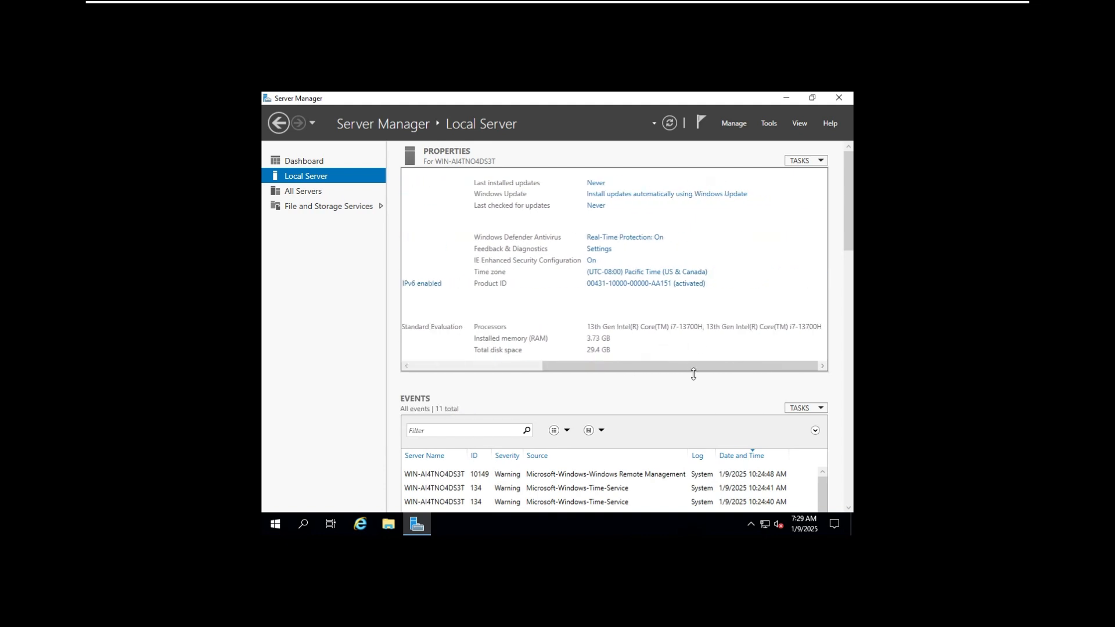